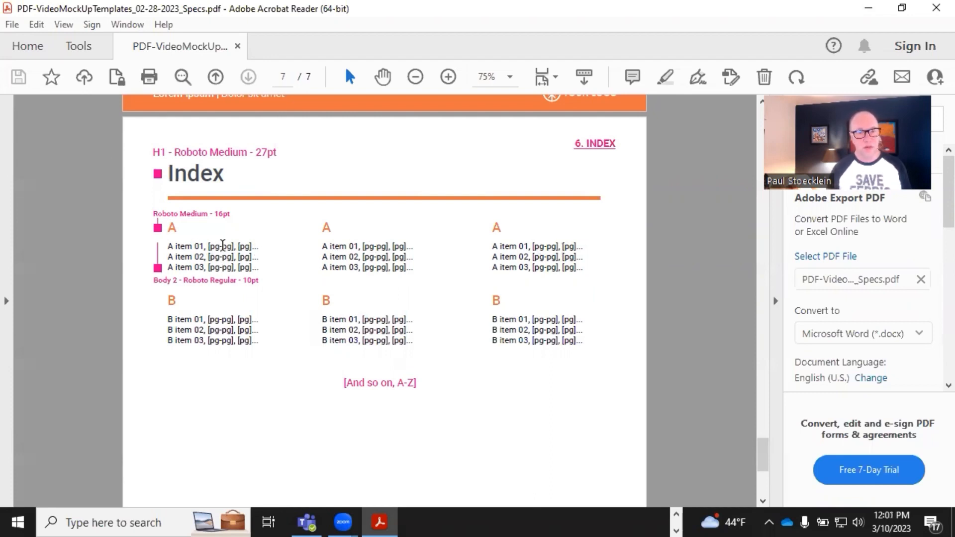
{"action": "scroll", "coordinate": [223, 247], "scroll_direction": "down", "scroll_amount": 5}
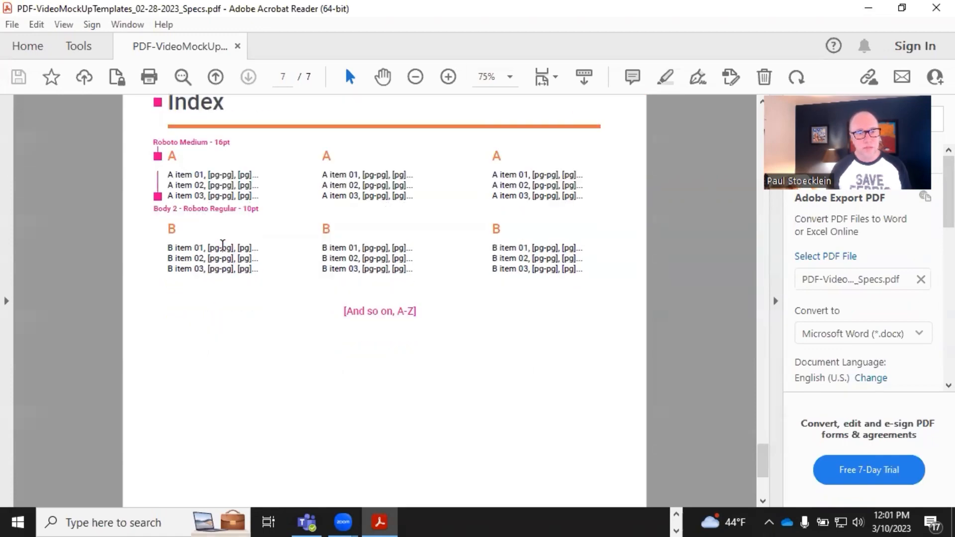
{"action": "scroll", "coordinate": [224, 250], "scroll_direction": "up", "scroll_amount": 4}
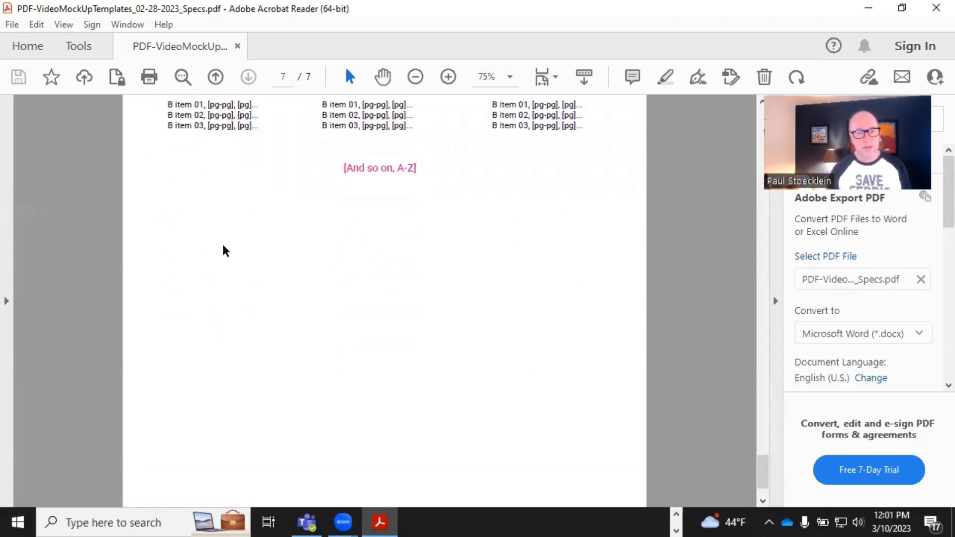
{"action": "scroll", "coordinate": [223, 246], "scroll_direction": "up", "scroll_amount": 1}
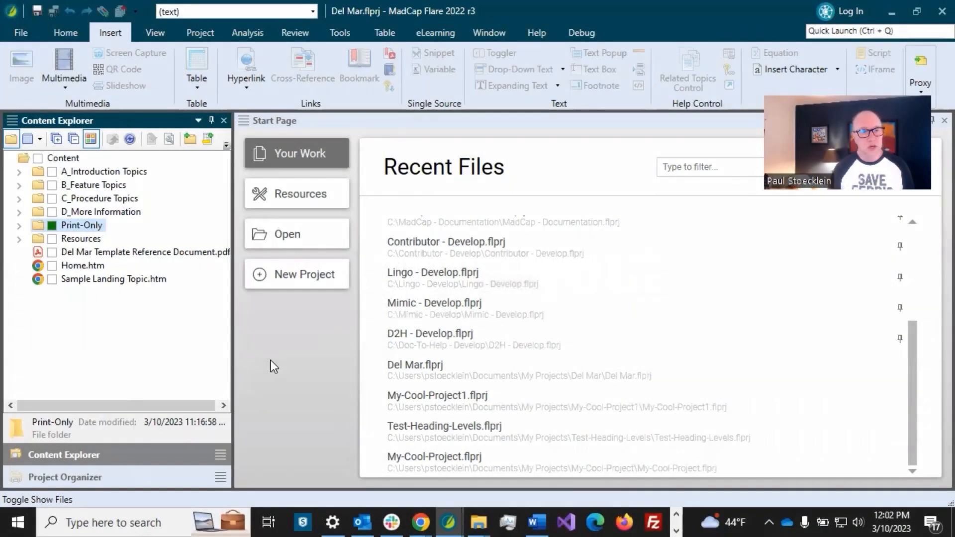
- Duplicate the Appendix.flpgl page layout in the Resources PageLayouts folder and name the copy Index
{"action": "left_click", "coordinate": [20, 239]}
{"action": "left_click", "coordinate": [32, 266]}
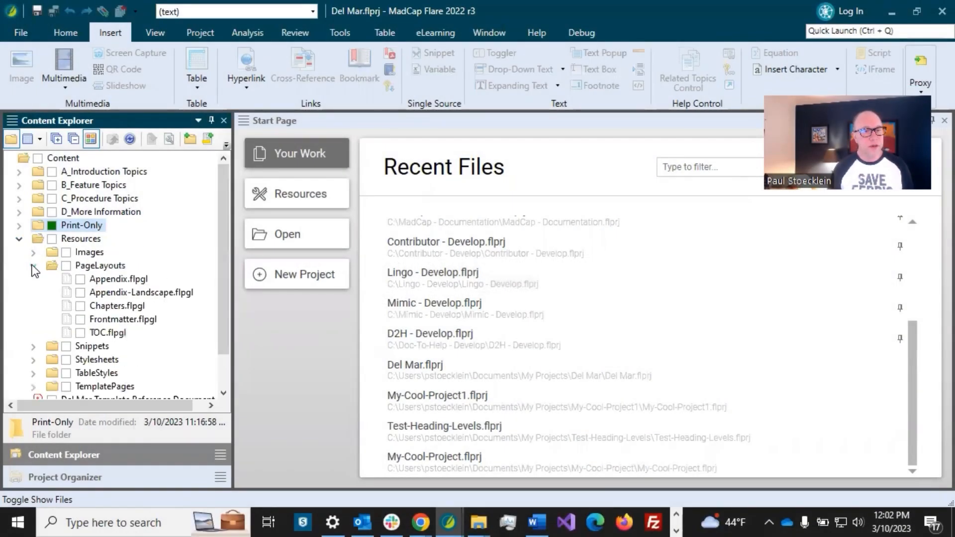
{"action": "left_click", "coordinate": [117, 280]}
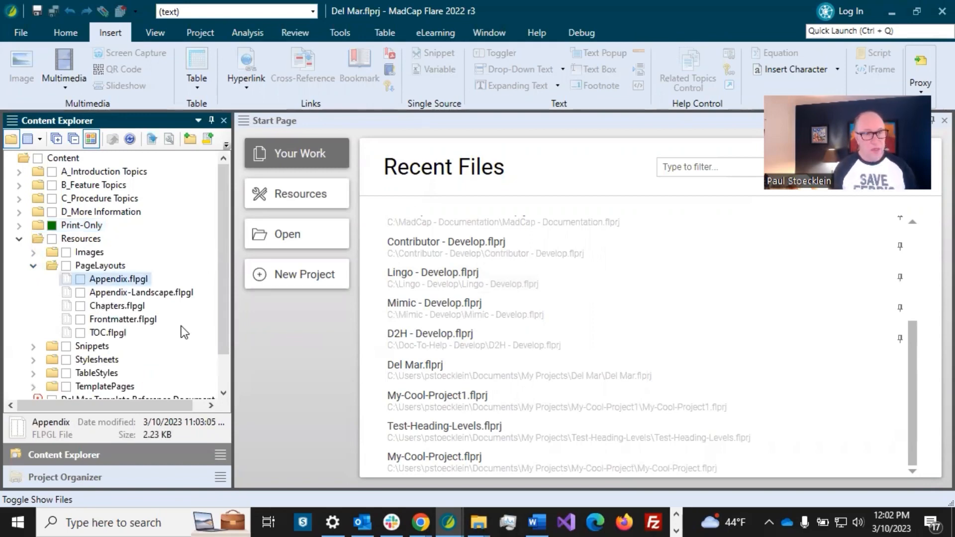
{"action": "key", "text": "ctrl+v"}
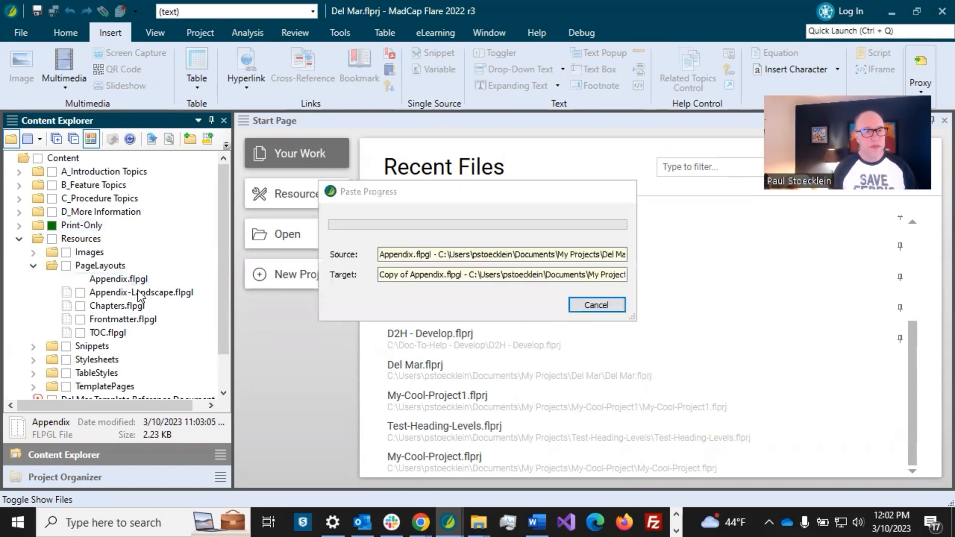
{"action": "left_click", "coordinate": [125, 319]}
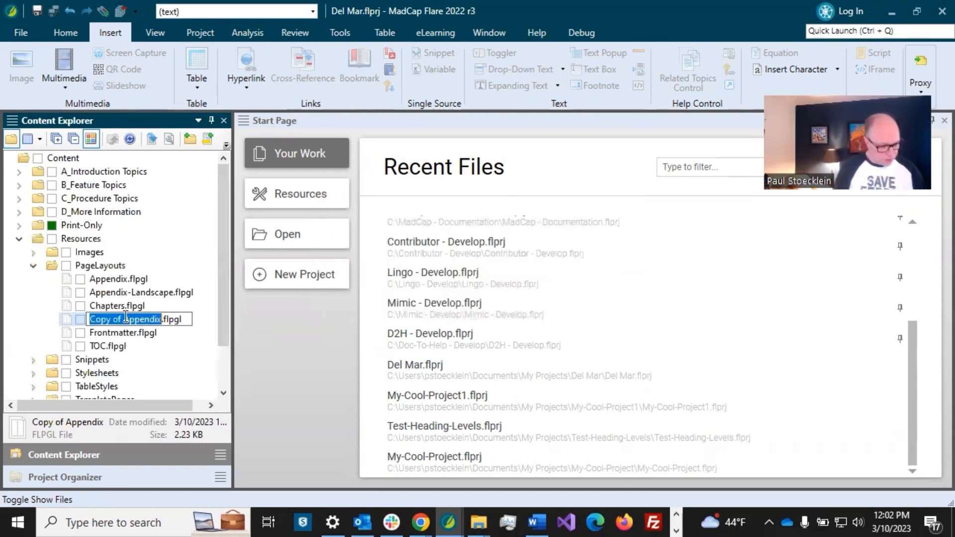
{"action": "type", "text": "Index"}
{"action": "key", "text": "Return"}
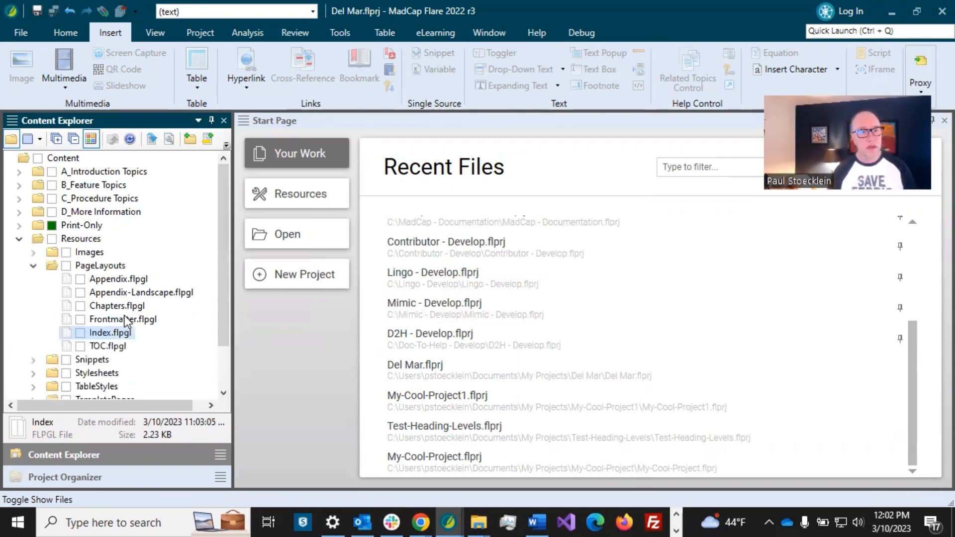
- Open the Index page layout, set its page name to Index, and save the layout
{"action": "double_click", "coordinate": [112, 332]}
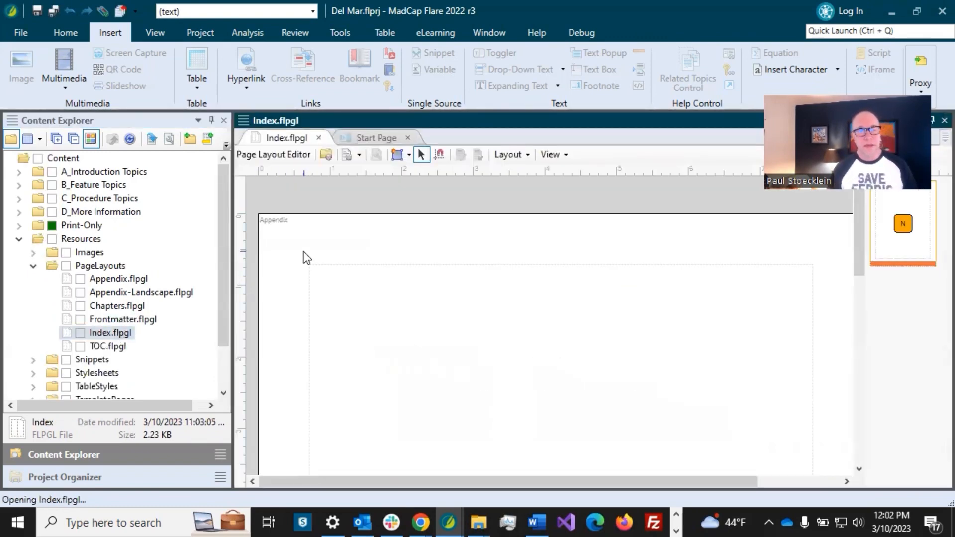
{"action": "double_click", "coordinate": [304, 252]}
{"action": "left_click_drag", "start_coordinate": [349, 361], "coordinate": [258, 364]}
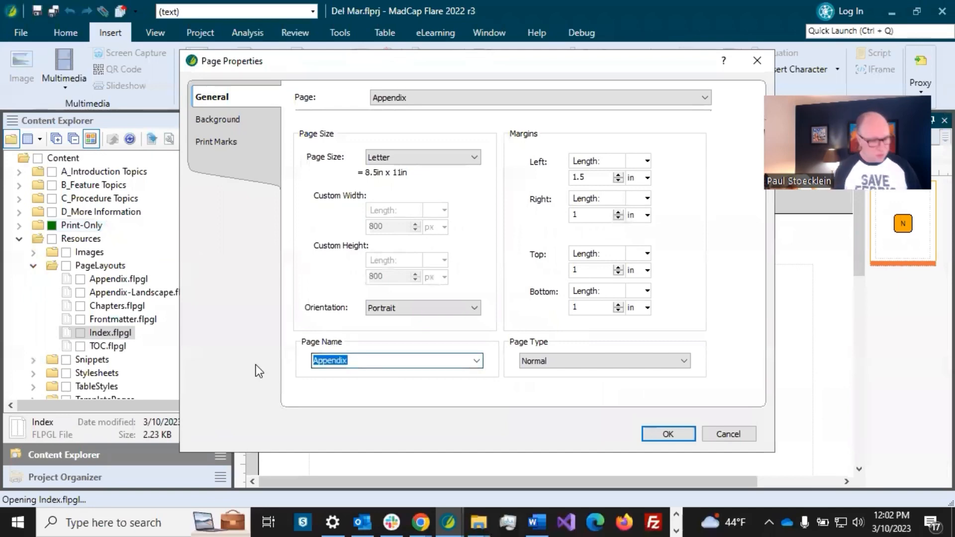
{"action": "type", "text": "Index"}
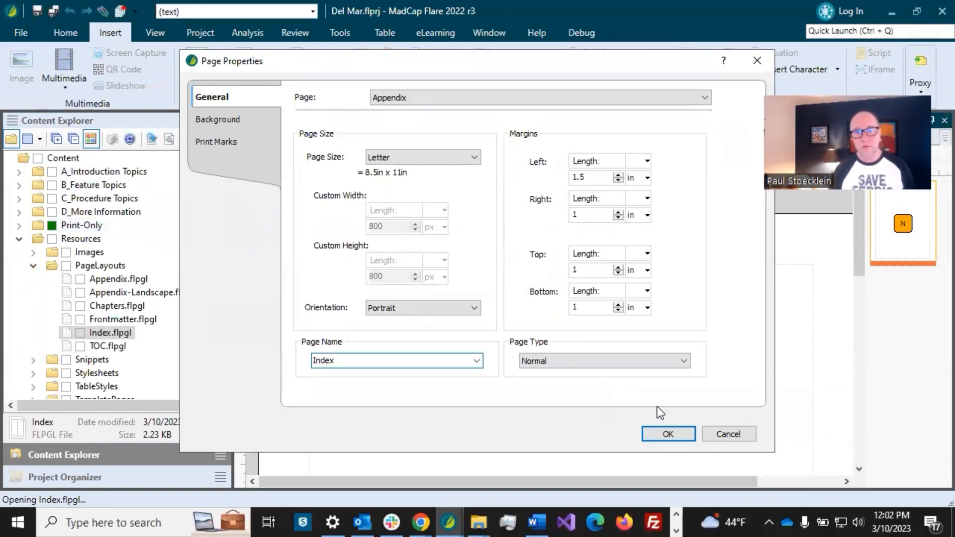
{"action": "left_click", "coordinate": [668, 433]}
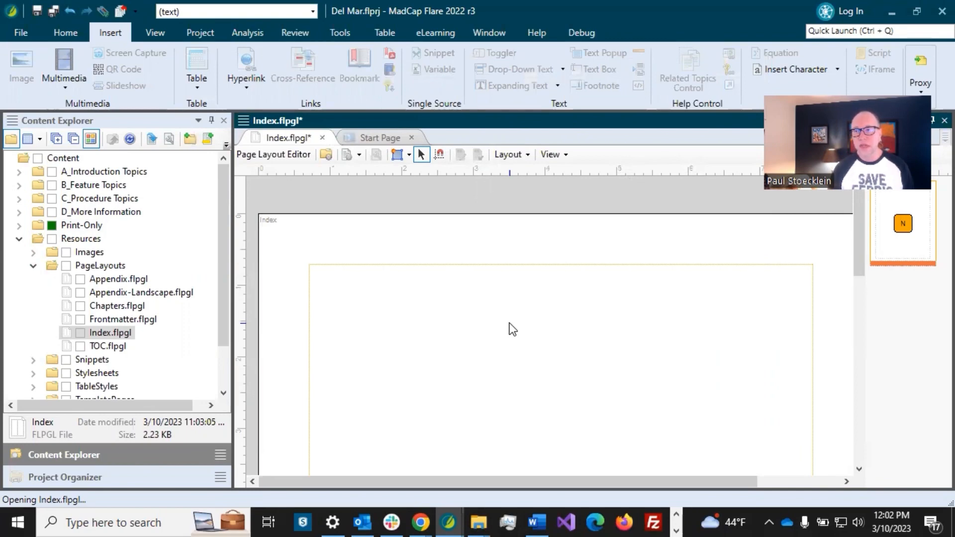
{"action": "left_click", "coordinate": [452, 243]}
{"action": "left_click", "coordinate": [37, 10]}
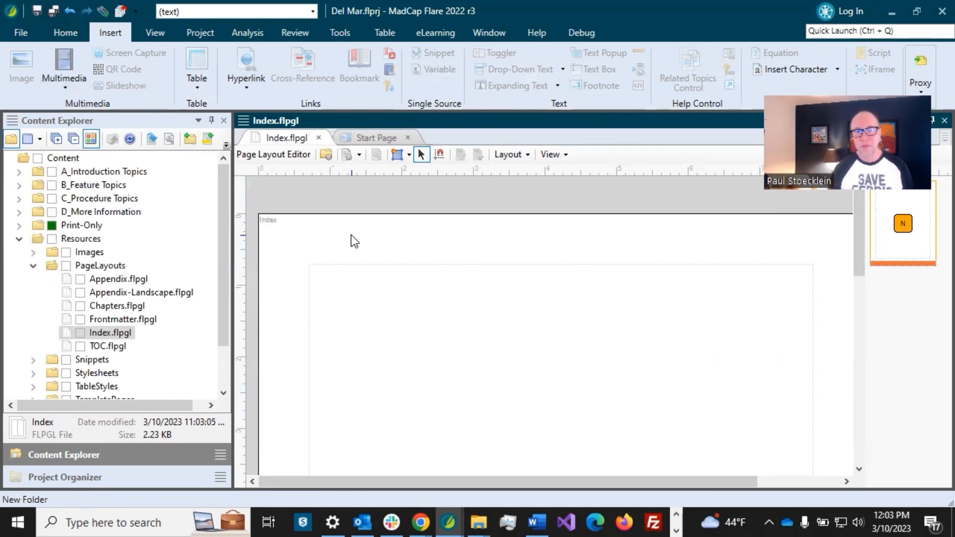
- Switch to the specs PDF in Acrobat Reader to review the Index page mock-up, and return to Flare
{"action": "left_click", "coordinate": [676, 532]}
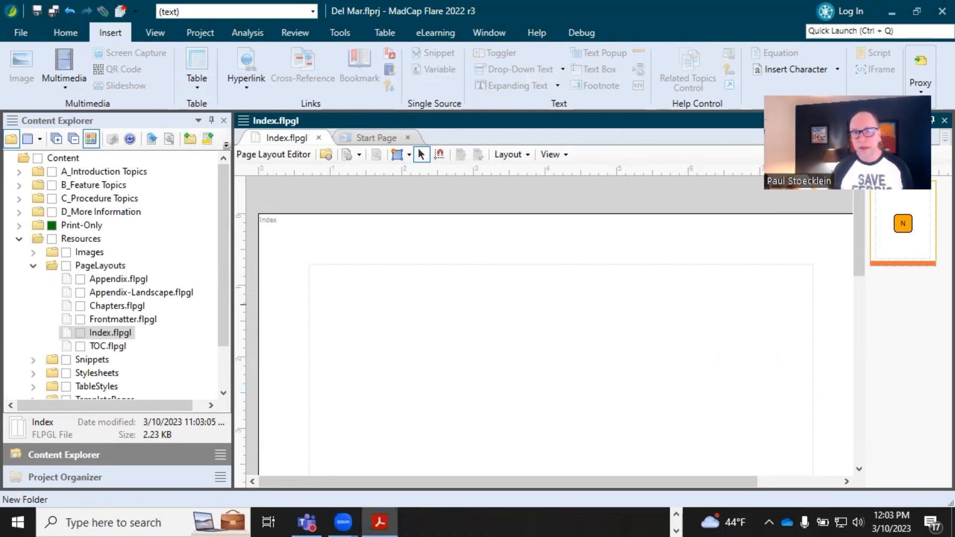
{"action": "left_click", "coordinate": [380, 523]}
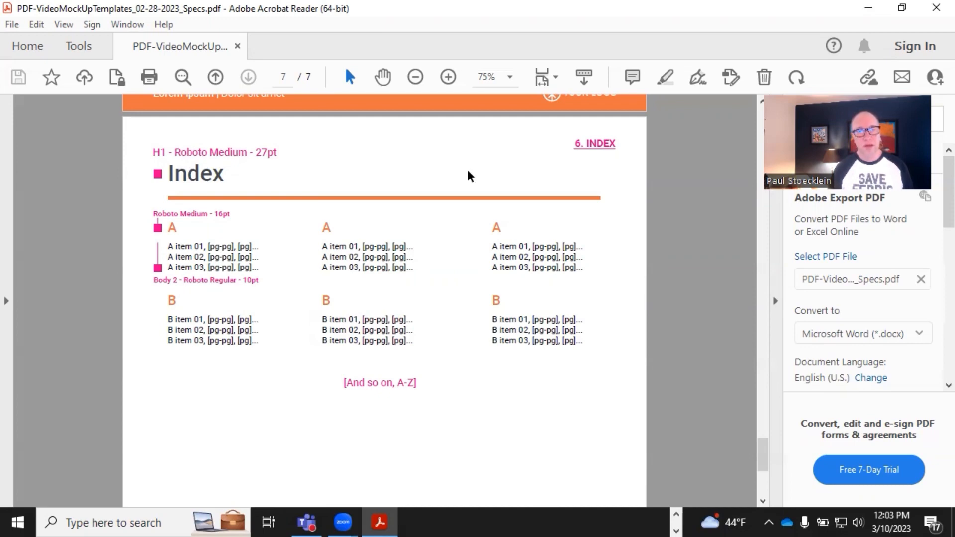
{"action": "left_click", "coordinate": [859, 8]}
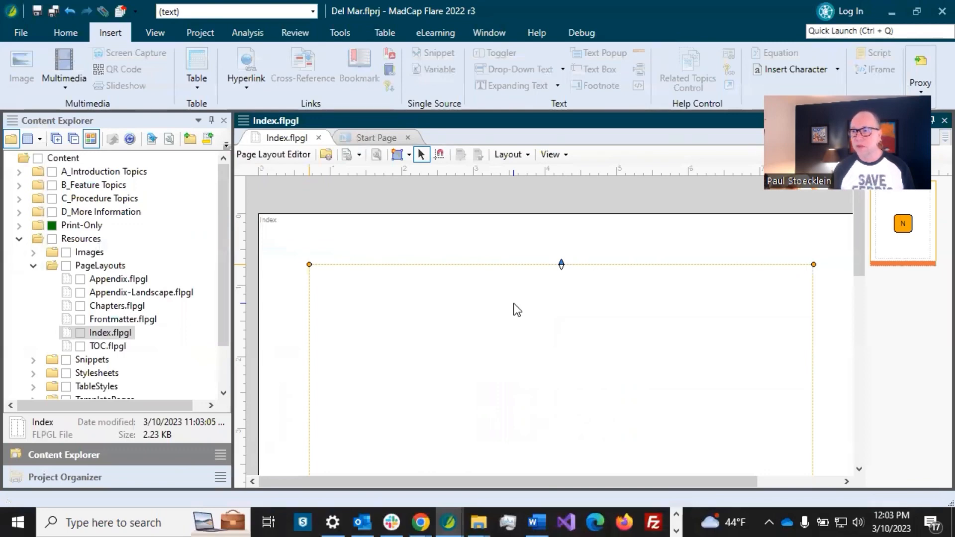
- Shorten the Index page's body frame by raising its lower edge, leaving a heading area about 1.5 in high near the page's top
{"action": "scroll", "coordinate": [514, 303], "scroll_direction": "down", "scroll_amount": 10}
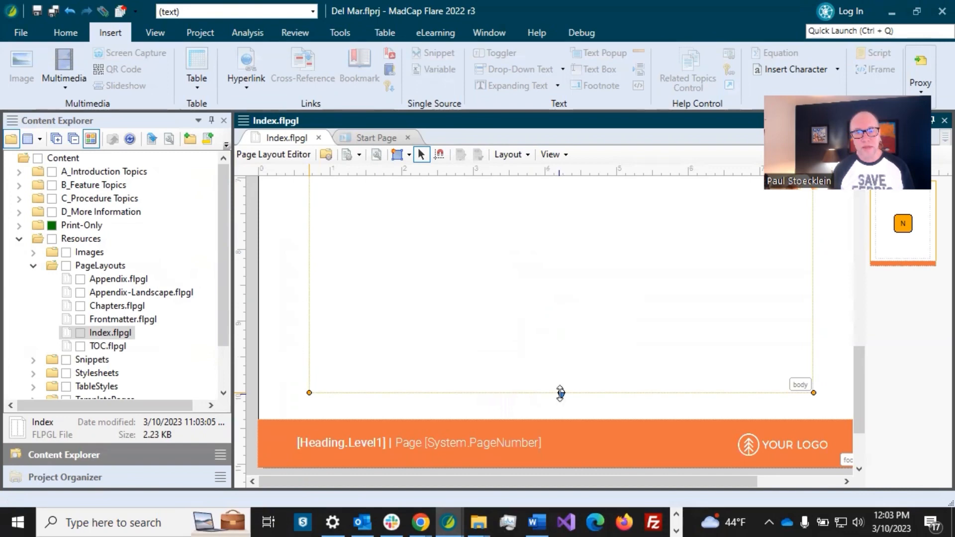
{"action": "left_click_drag", "start_coordinate": [558, 392], "coordinate": [531, 205]}
{"action": "scroll", "coordinate": [532, 272], "scroll_direction": "up", "scroll_amount": 3}
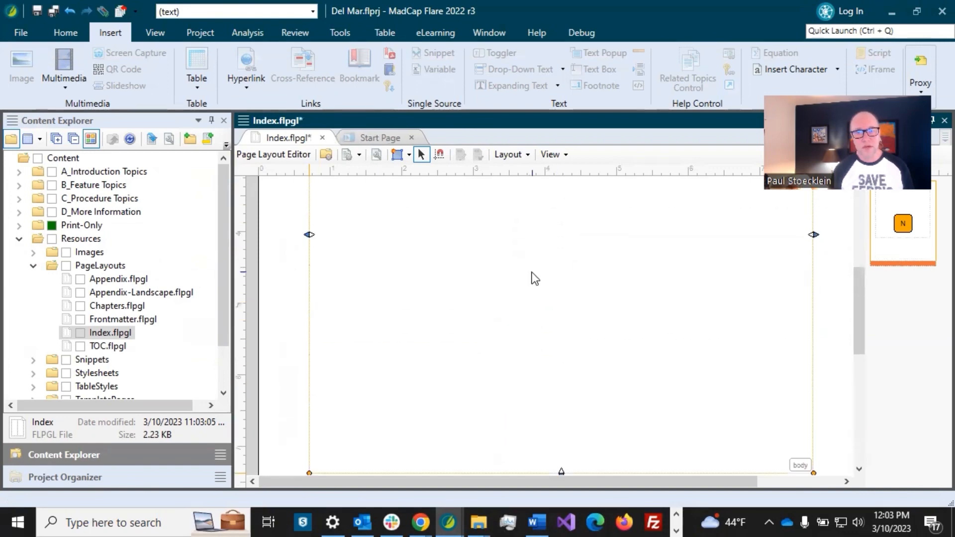
{"action": "left_click_drag", "start_coordinate": [560, 475], "coordinate": [534, 220]}
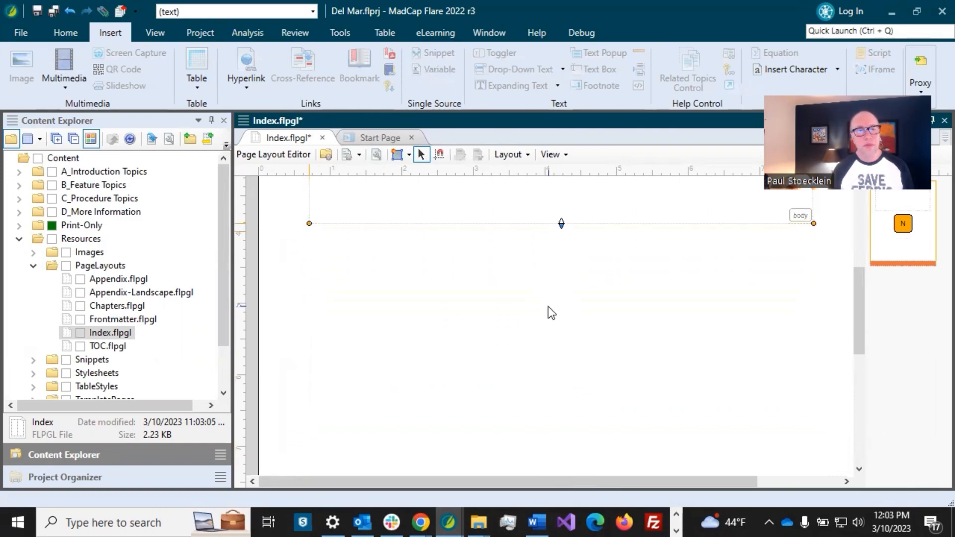
{"action": "scroll", "coordinate": [549, 306], "scroll_direction": "up", "scroll_amount": 2}
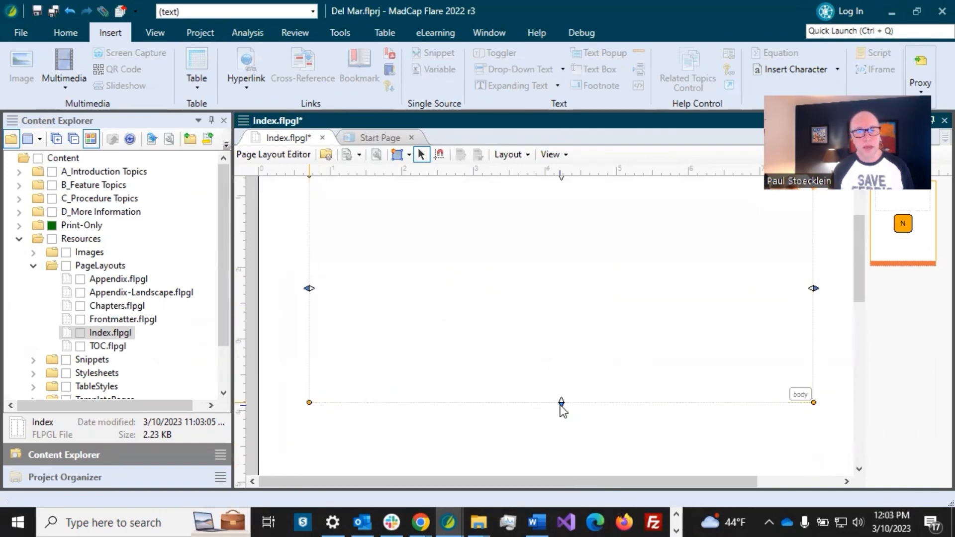
{"action": "left_click_drag", "start_coordinate": [561, 403], "coordinate": [546, 266]}
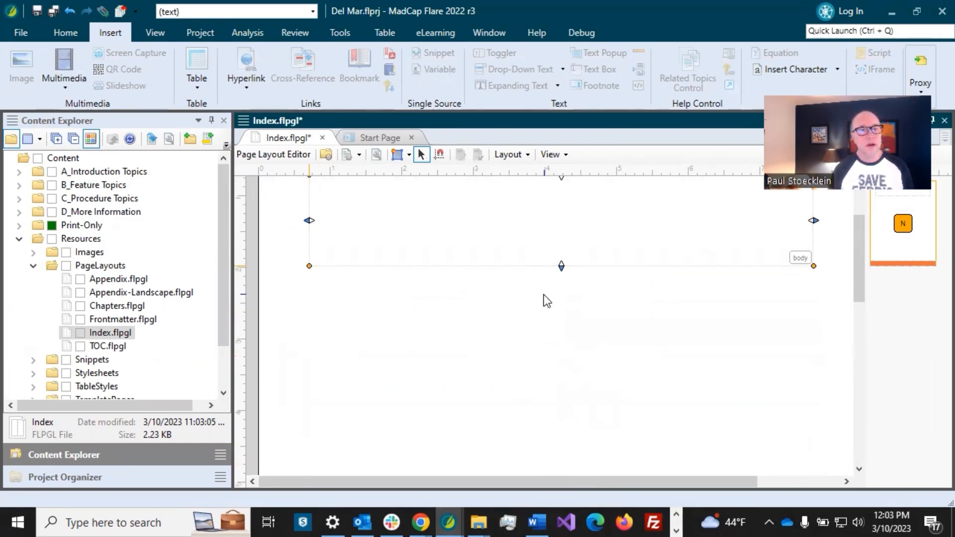
{"action": "scroll", "coordinate": [545, 294], "scroll_direction": "up", "scroll_amount": 1}
{"action": "left_click_drag", "start_coordinate": [561, 356], "coordinate": [562, 374]}
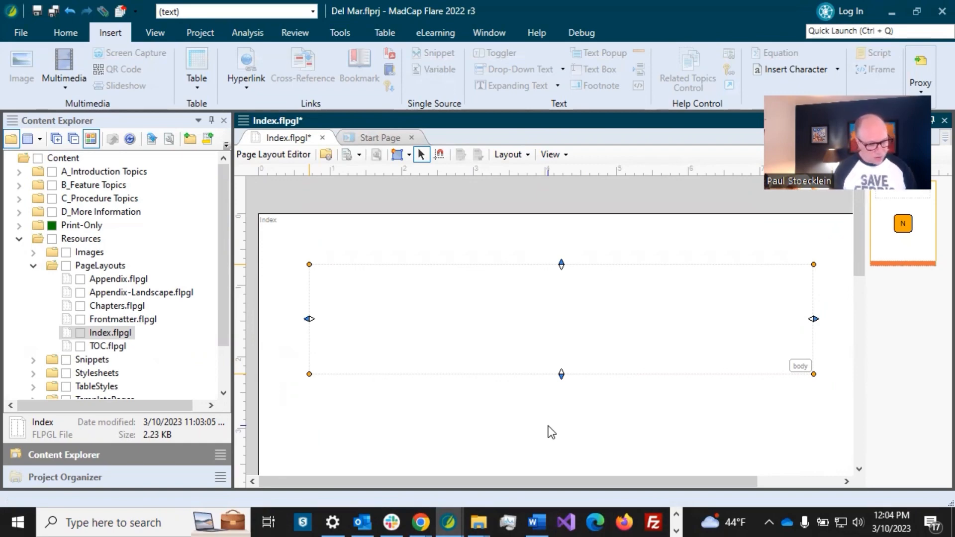
- Duplicate the shortened body frame and place the copy just below the original, aligned with its side edges
{"action": "key", "text": "ctrl+v"}
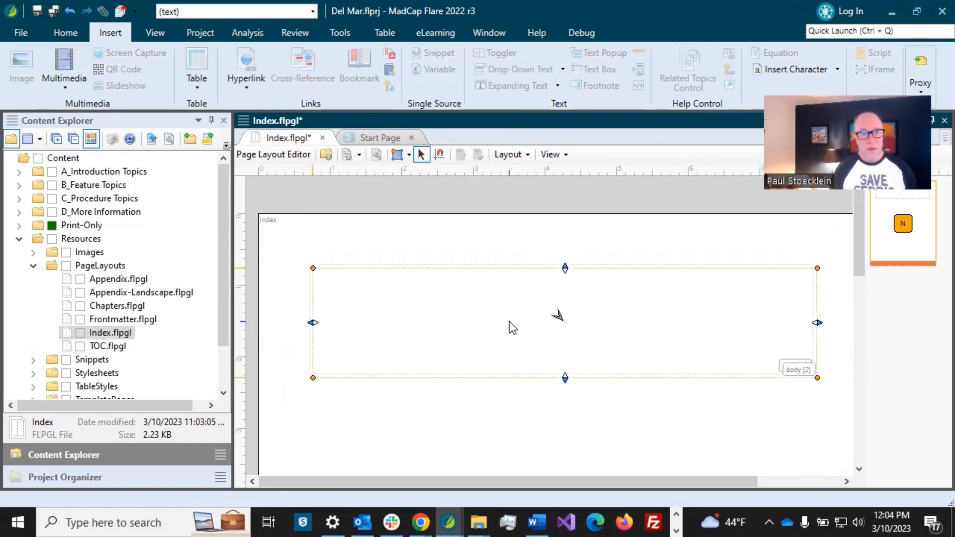
{"action": "left_click_drag", "start_coordinate": [508, 326], "coordinate": [507, 456]}
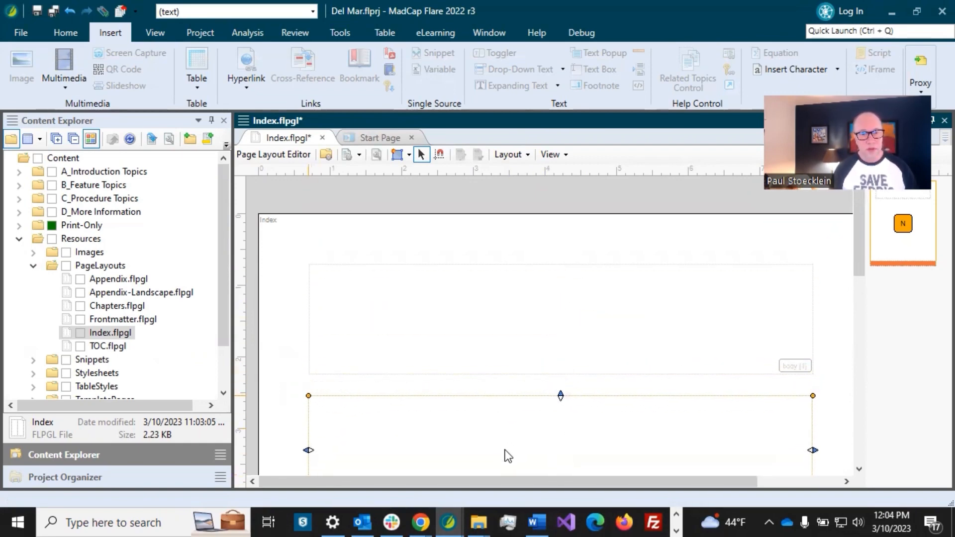
{"action": "key", "text": "Right"}
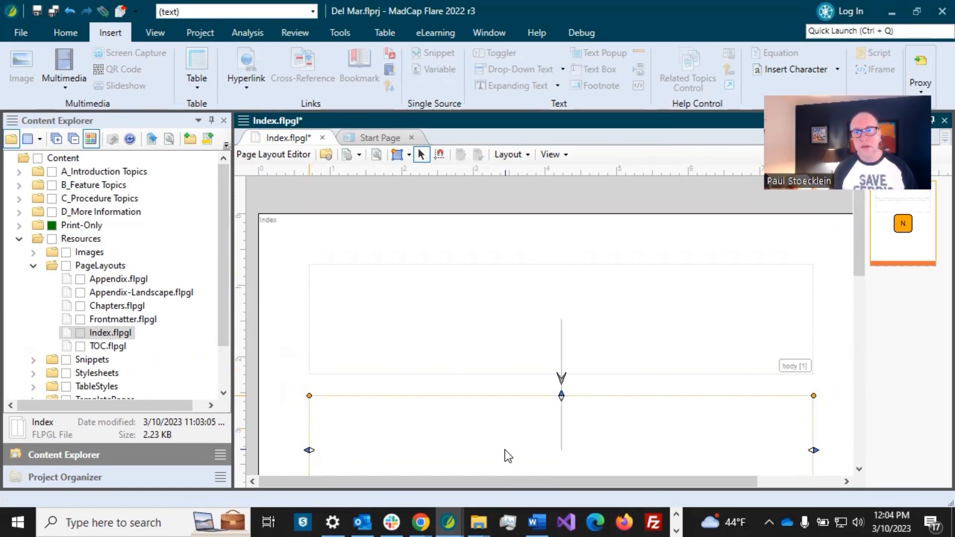
- Extend the lower body frame's bottom edge down to just above the orange footer
{"action": "scroll", "coordinate": [407, 420], "scroll_direction": "down", "scroll_amount": 5}
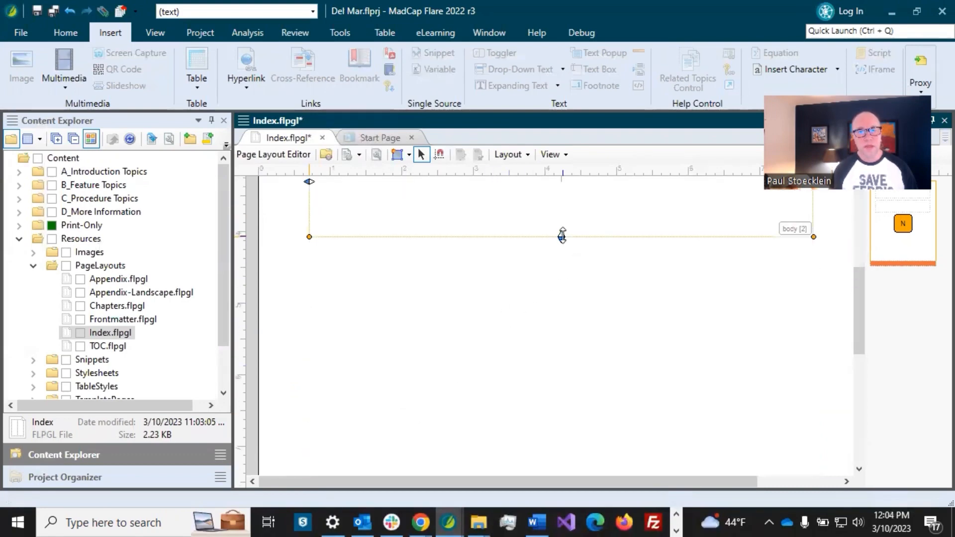
{"action": "left_click_drag", "start_coordinate": [561, 237], "coordinate": [562, 474]}
{"action": "scroll", "coordinate": [565, 375], "scroll_direction": "down", "scroll_amount": 5}
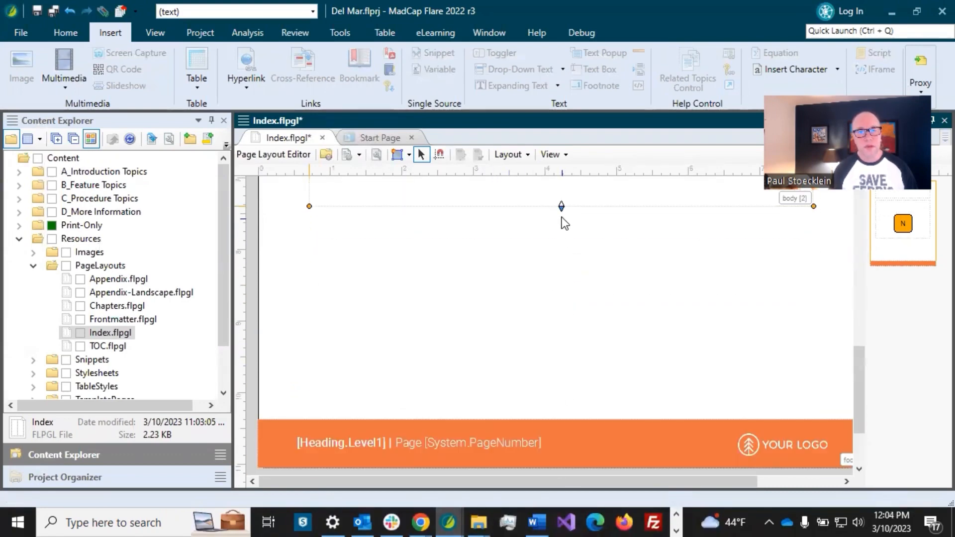
{"action": "left_click_drag", "start_coordinate": [562, 203], "coordinate": [548, 392]}
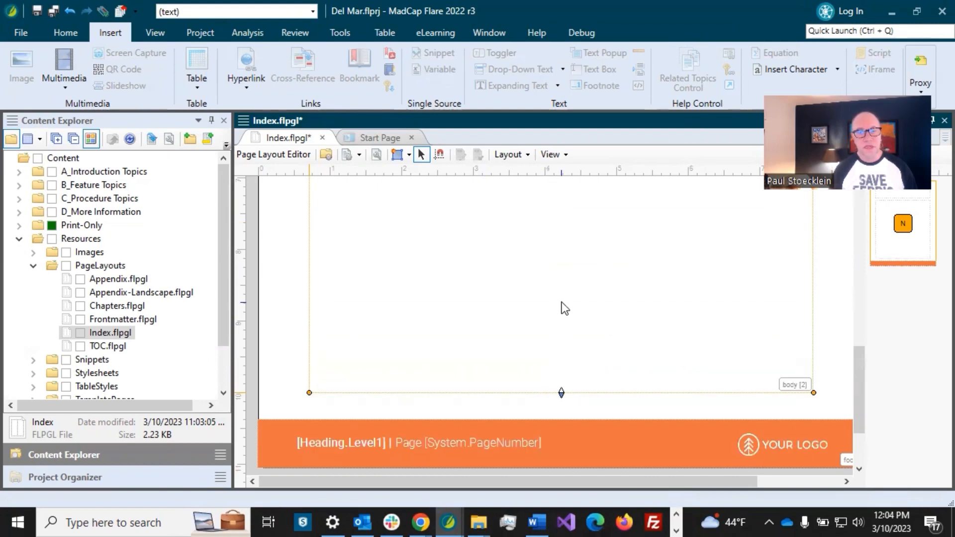
- Divide the Index page's lower body frame into 3 columns with a 10 px gap, and save the layout
{"action": "scroll", "coordinate": [562, 302], "scroll_direction": "up", "scroll_amount": 10}
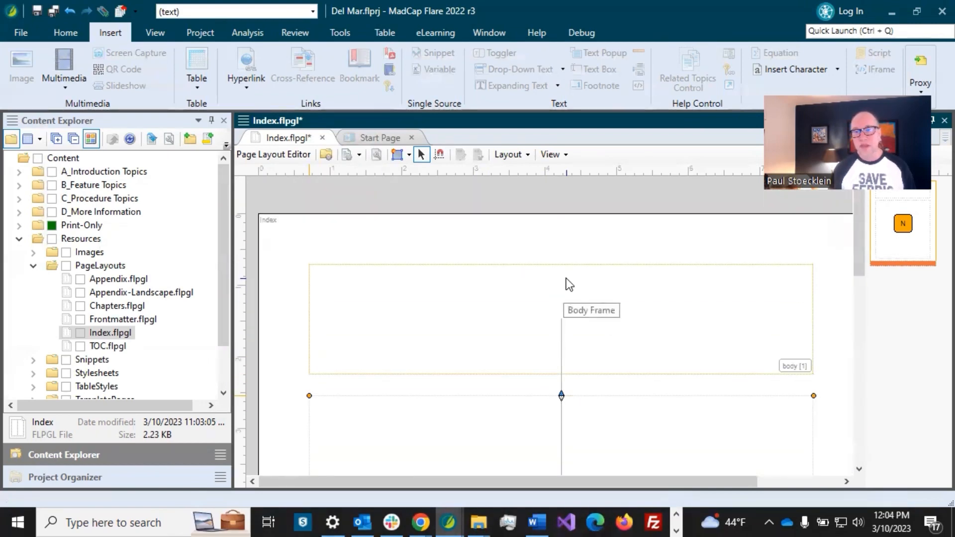
{"action": "scroll", "coordinate": [595, 327], "scroll_direction": "down", "scroll_amount": 3}
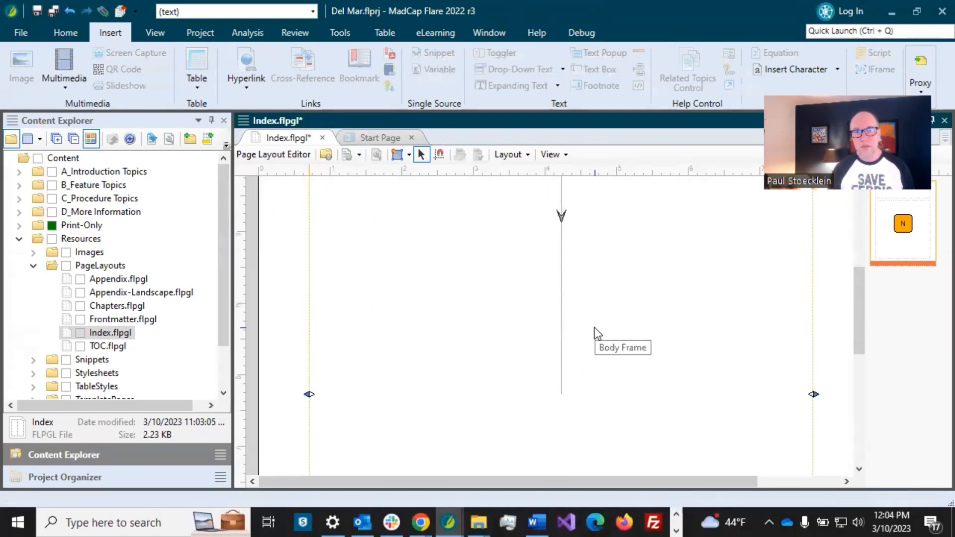
{"action": "scroll", "coordinate": [578, 244], "scroll_direction": "up", "scroll_amount": 3}
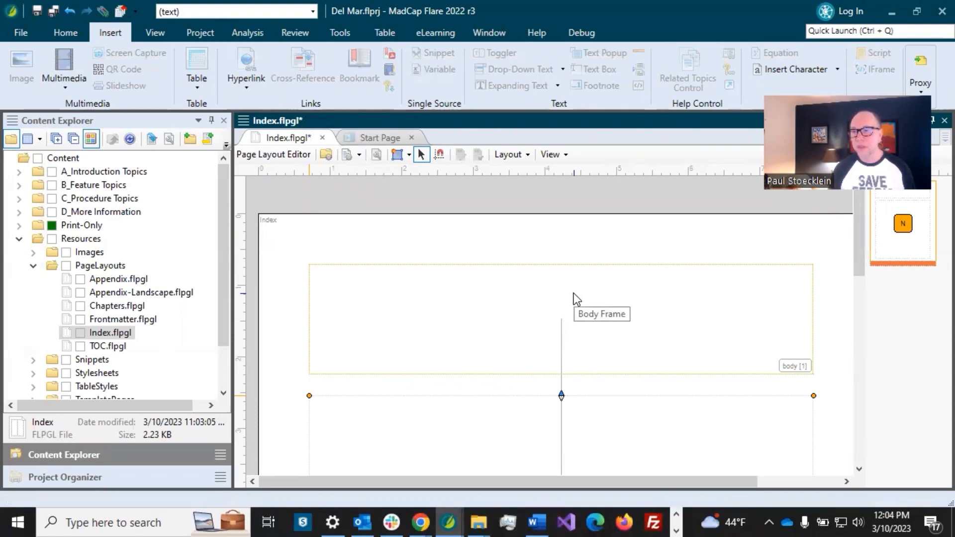
{"action": "left_click", "coordinate": [485, 302]}
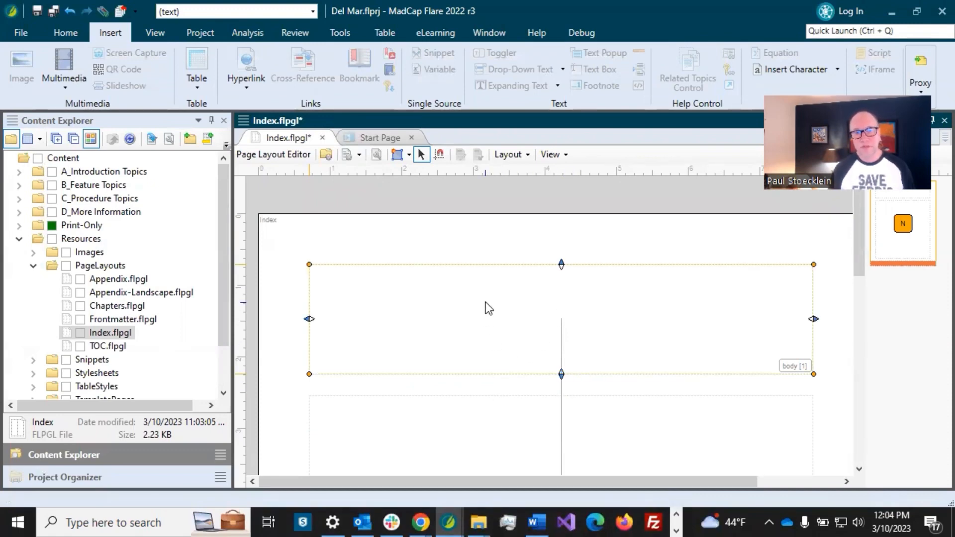
{"action": "left_click", "coordinate": [458, 430]}
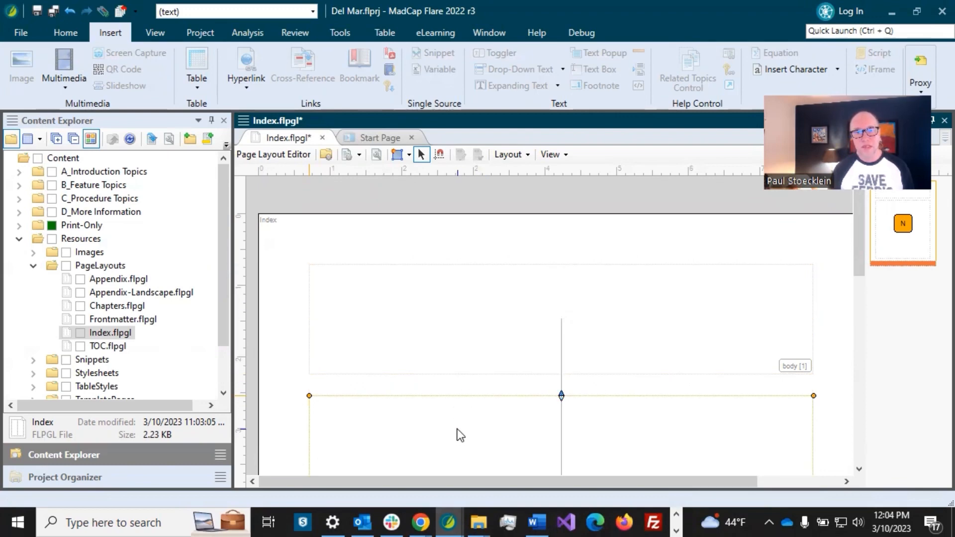
{"action": "double_click", "coordinate": [460, 423]}
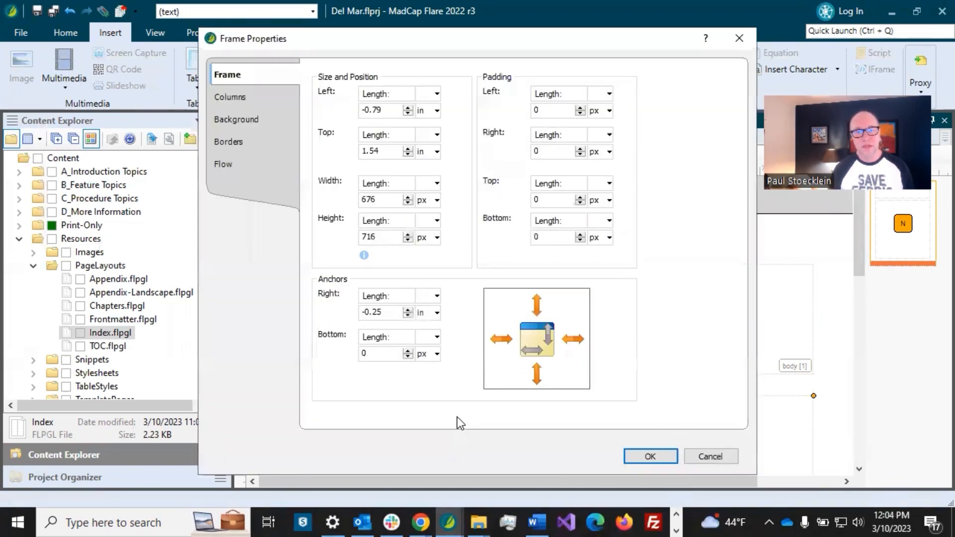
{"action": "left_click", "coordinate": [272, 99]}
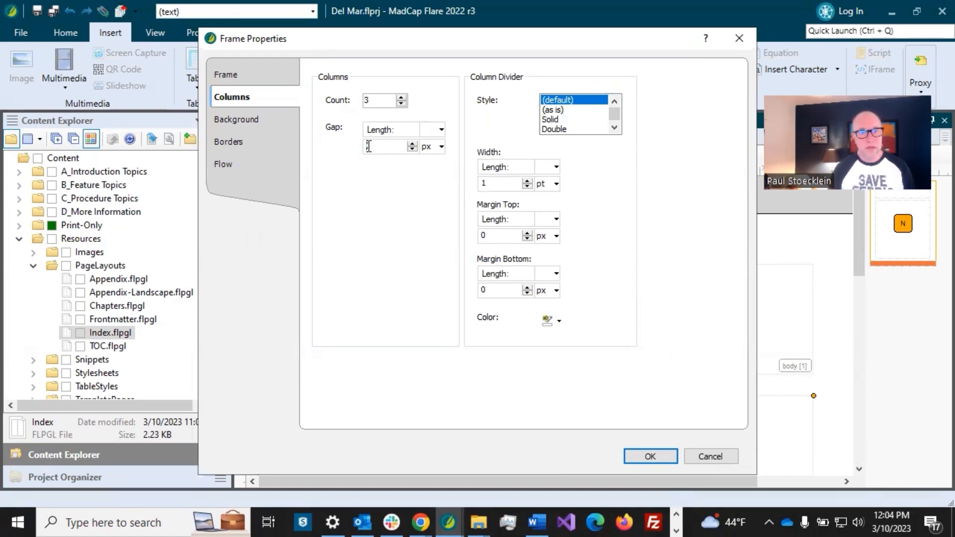
{"action": "type", "text": "10"}
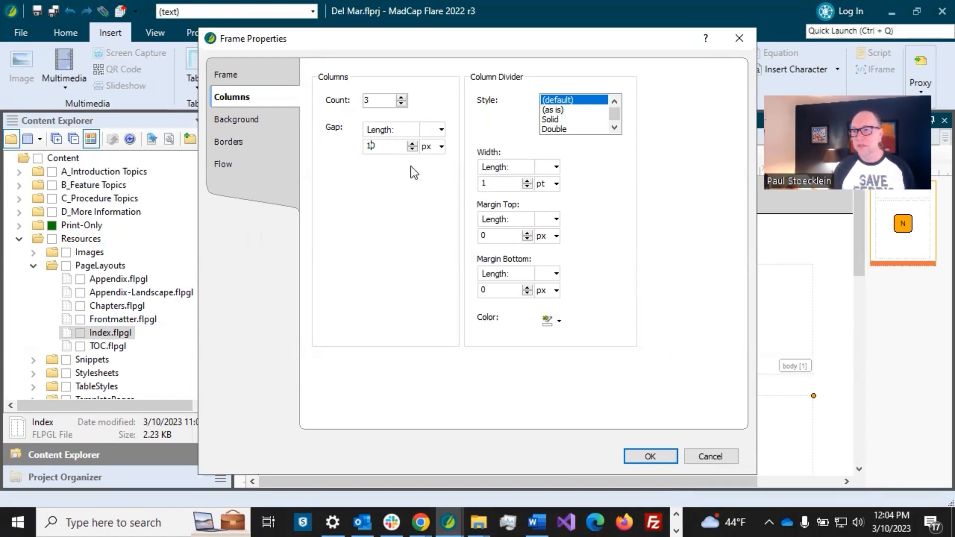
{"action": "left_click", "coordinate": [642, 456]}
{"action": "left_click", "coordinate": [37, 10]}
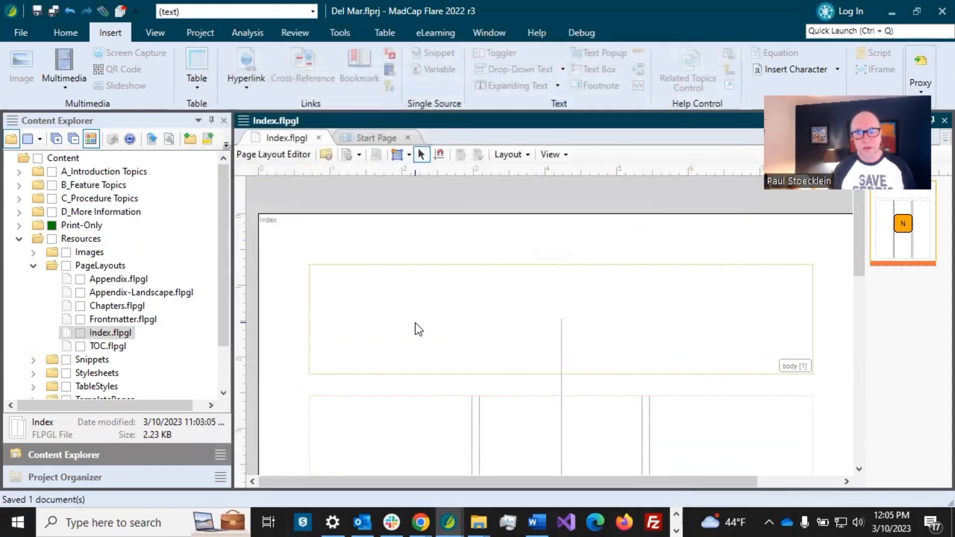
- Open the Index page footer's contents for editing and insert the Heading.FirstIndexTerm variable in front of the Heading.Level1 variable
{"action": "scroll", "coordinate": [418, 327], "scroll_direction": "down", "scroll_amount": 5}
{"action": "scroll", "coordinate": [428, 331], "scroll_direction": "down", "scroll_amount": 5}
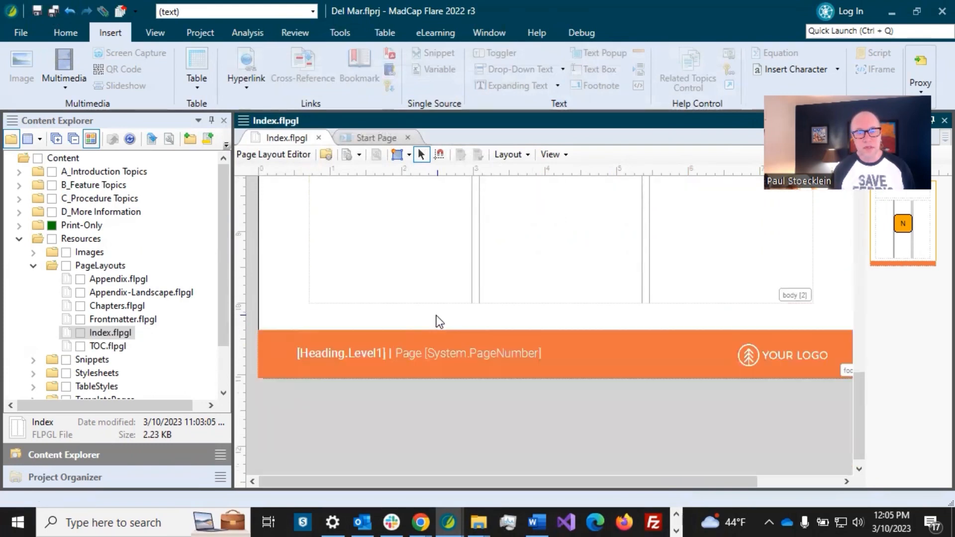
{"action": "left_click", "coordinate": [425, 349]}
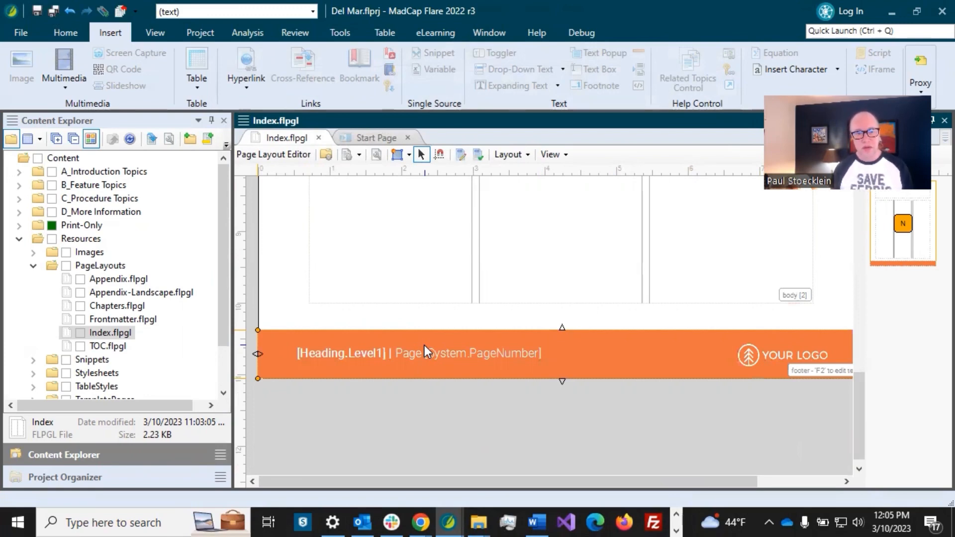
{"action": "double_click", "coordinate": [371, 360]}
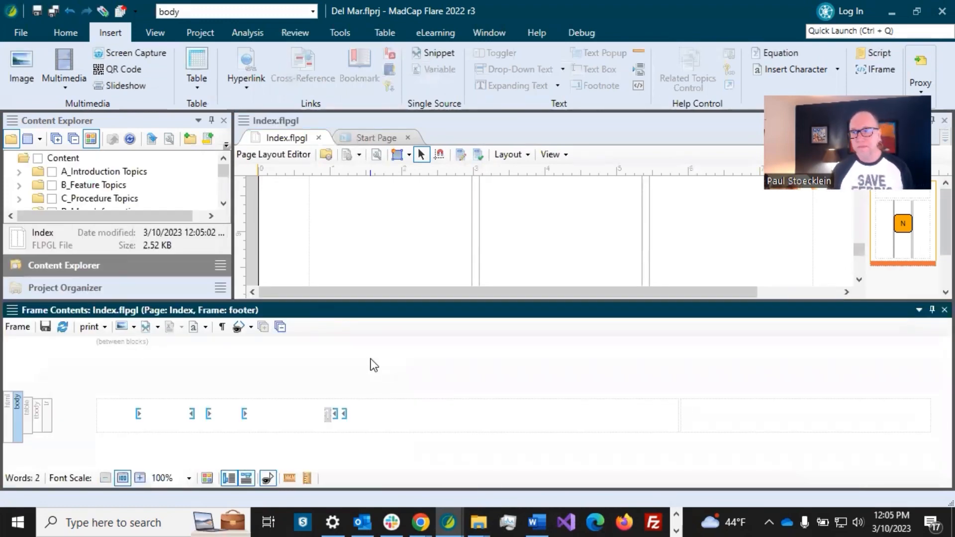
{"action": "right_click", "coordinate": [165, 417]}
{"action": "left_click", "coordinate": [154, 420]}
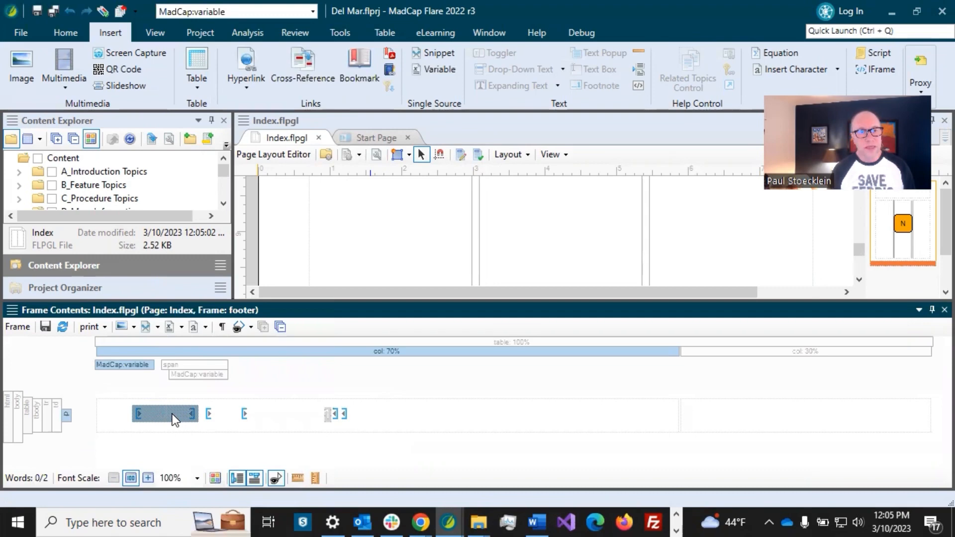
{"action": "left_click", "coordinate": [134, 415]}
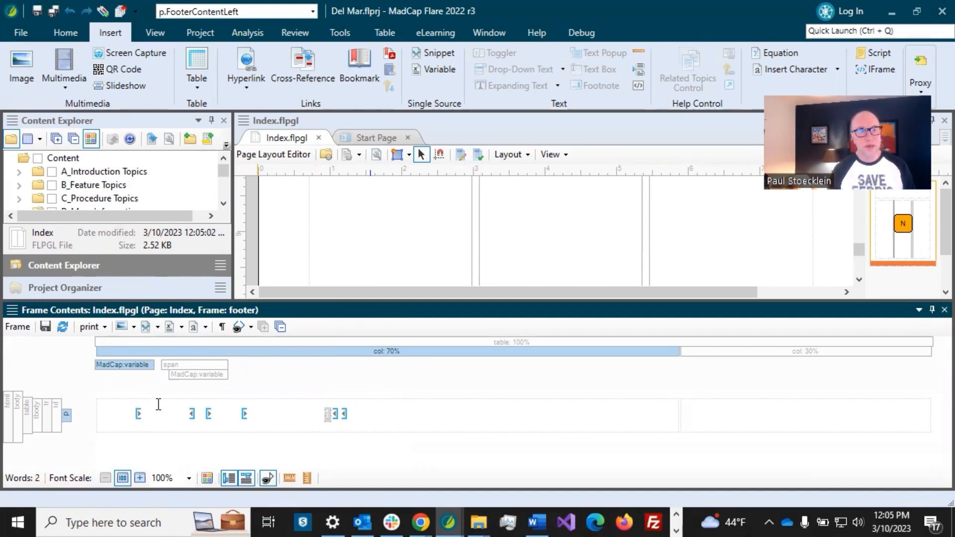
{"action": "left_click", "coordinate": [169, 327]}
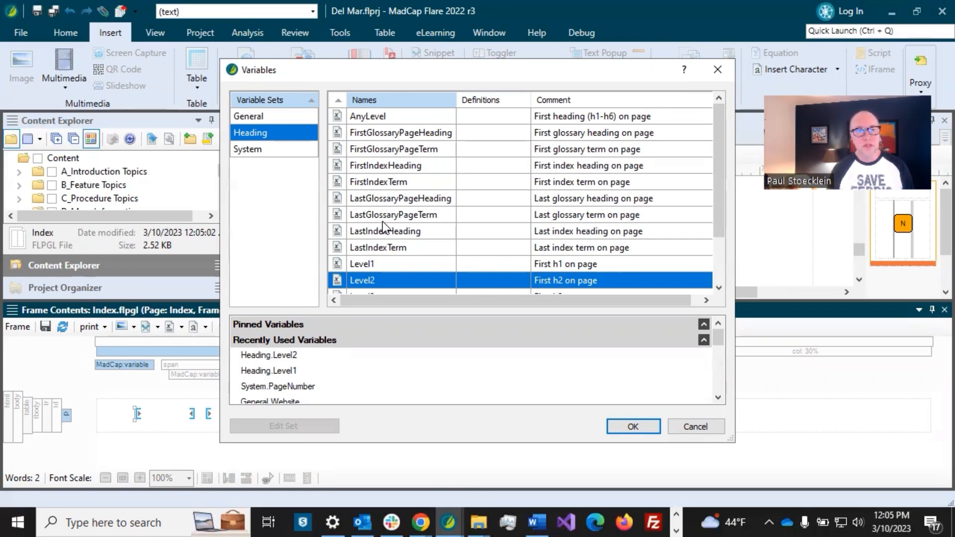
{"action": "left_click", "coordinate": [378, 182]}
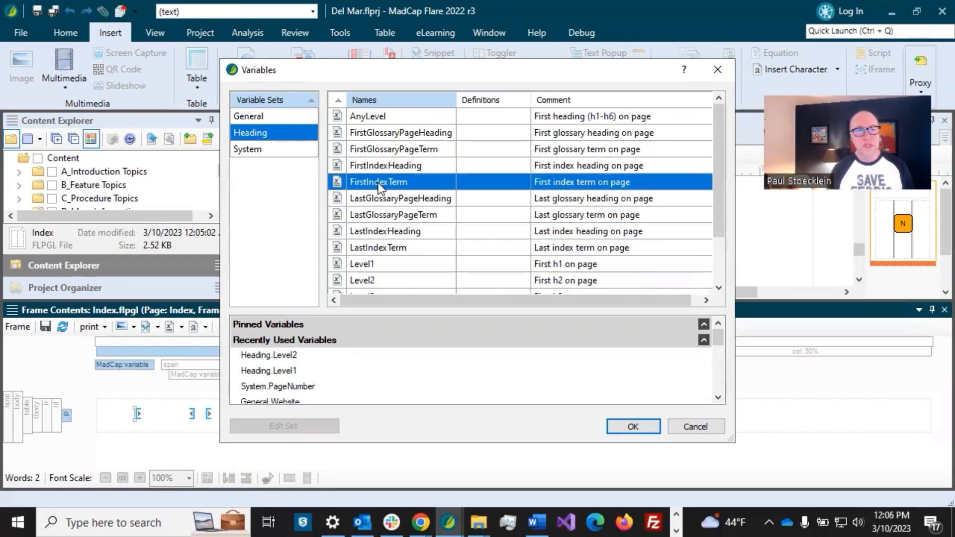
{"action": "left_click", "coordinate": [638, 425]}
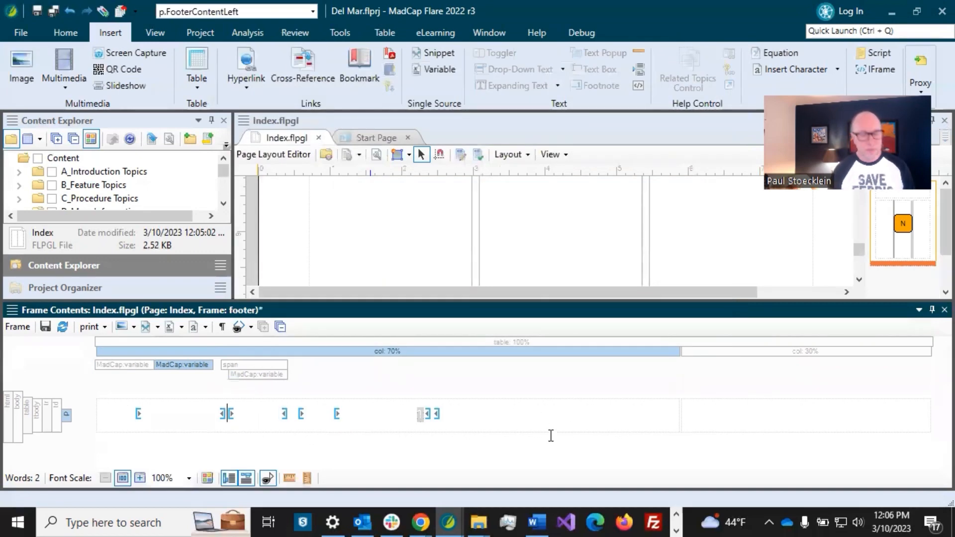
- Add the word "to" after the first index term variable, followed by the Heading.LastIndexTerm variable
{"action": "type", "text": "to"}
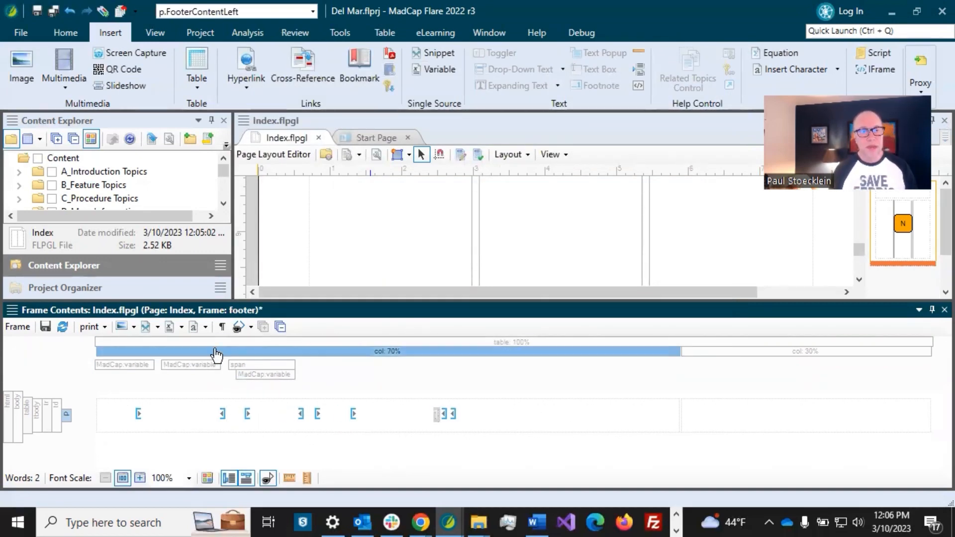
{"action": "left_click", "coordinate": [166, 330]}
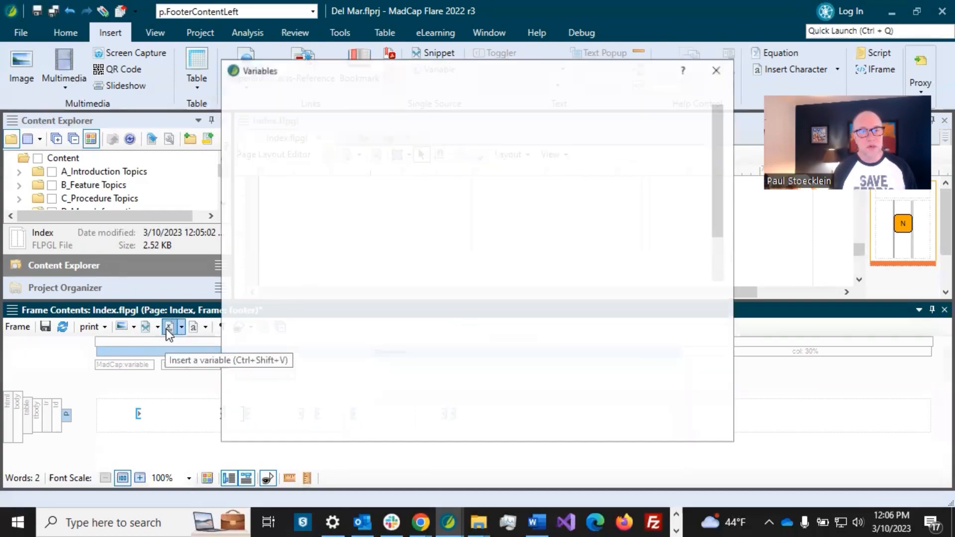
{"action": "left_click", "coordinate": [393, 247]}
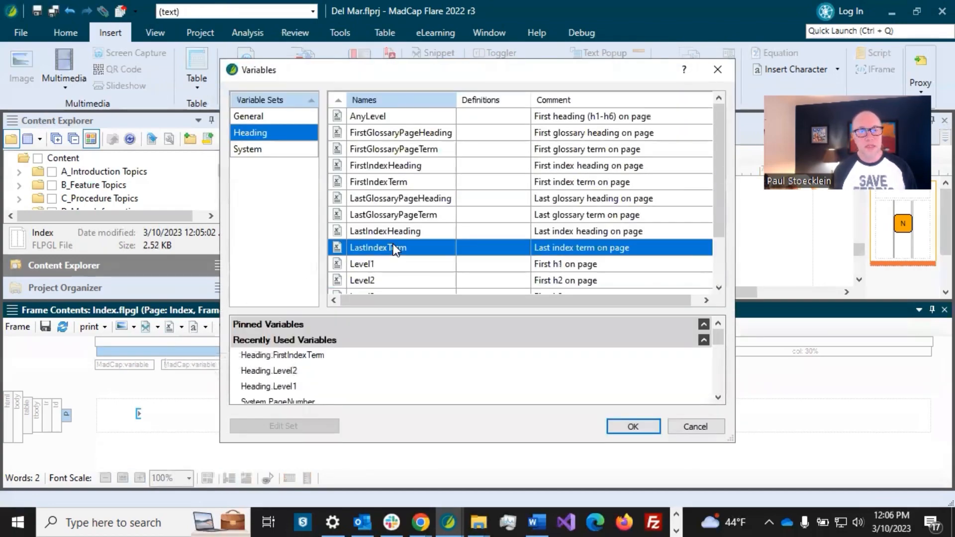
{"action": "left_click", "coordinate": [632, 427]}
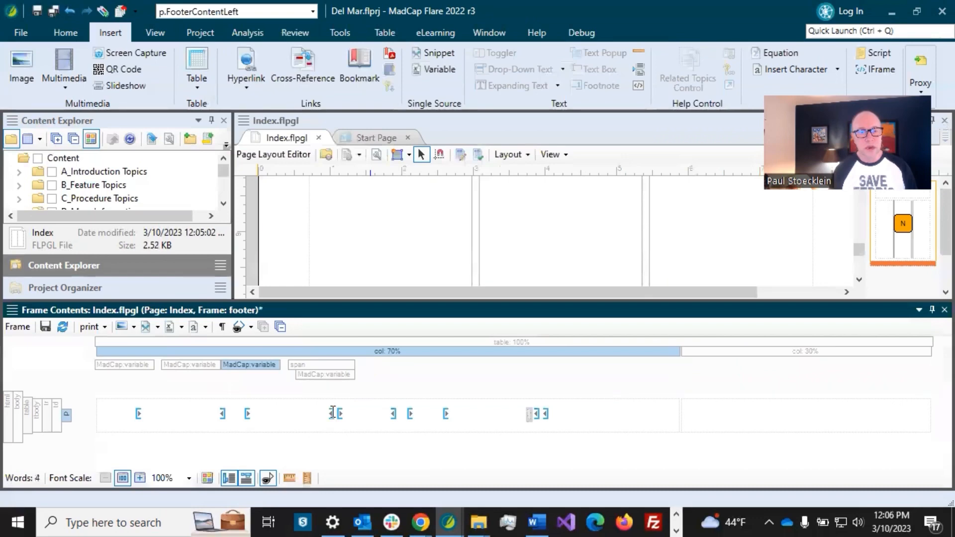
- Delete the Heading.Level1 variable from the footer text and save the layout
{"action": "right_click", "coordinate": [361, 411]}
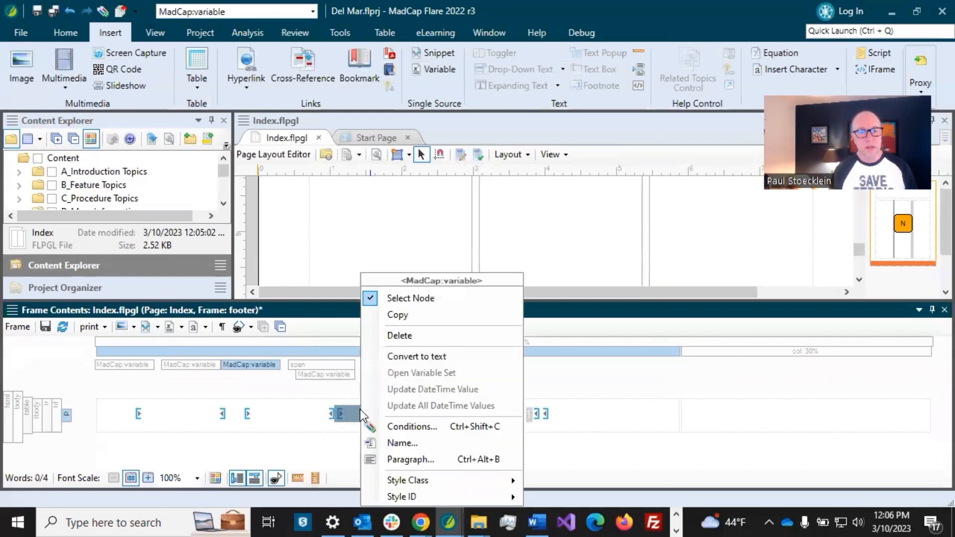
{"action": "left_click", "coordinate": [394, 336]}
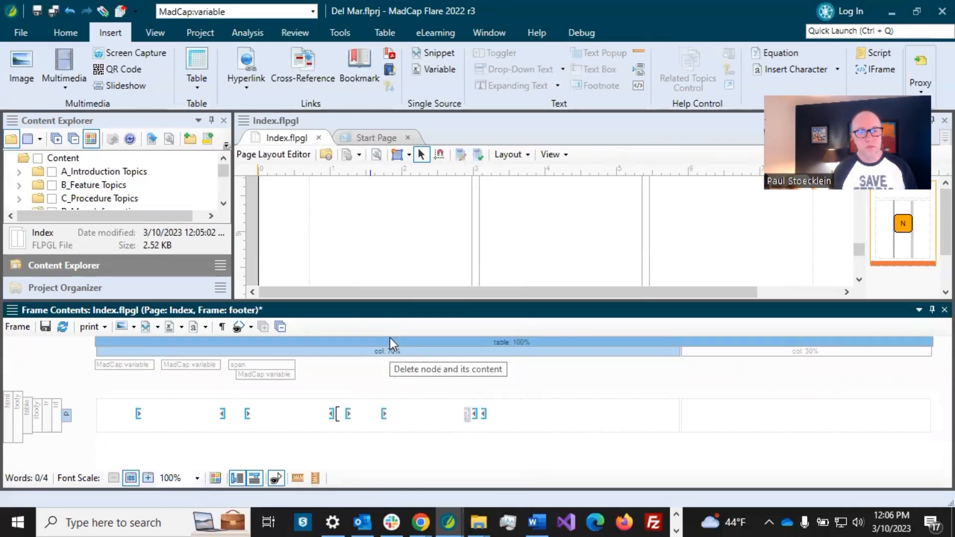
{"action": "left_click", "coordinate": [53, 14]}
- Examine the Index page's edited footer, heading frame and three-column body frame, closing the footer contents editor along the way
{"action": "scroll", "coordinate": [414, 260], "scroll_direction": "down", "scroll_amount": 2}
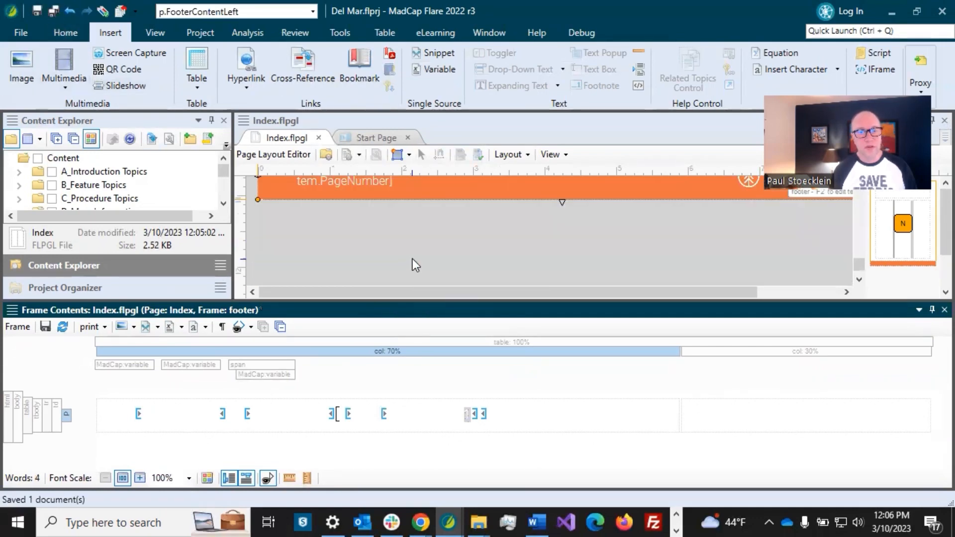
{"action": "scroll", "coordinate": [413, 259], "scroll_direction": "up", "scroll_amount": 1}
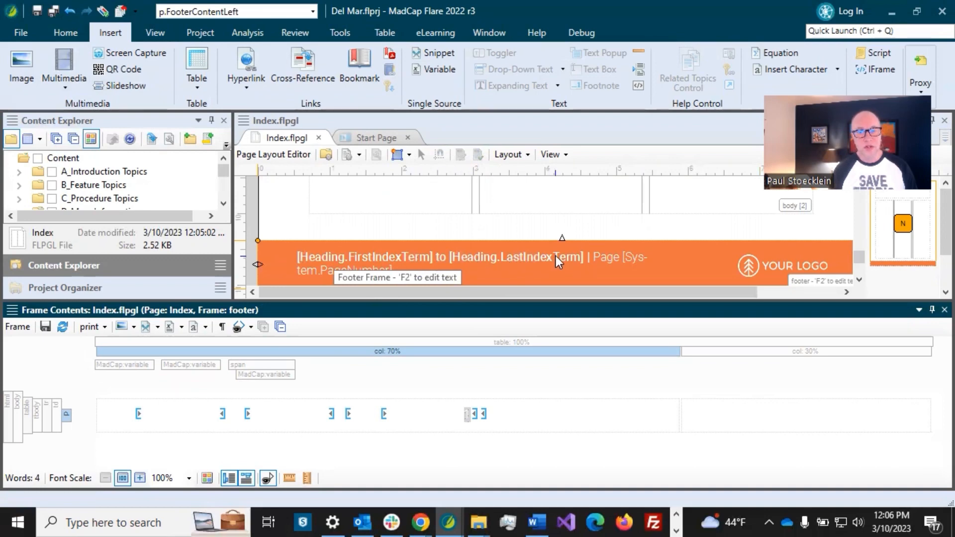
{"action": "scroll", "coordinate": [547, 254], "scroll_direction": "up", "scroll_amount": 2}
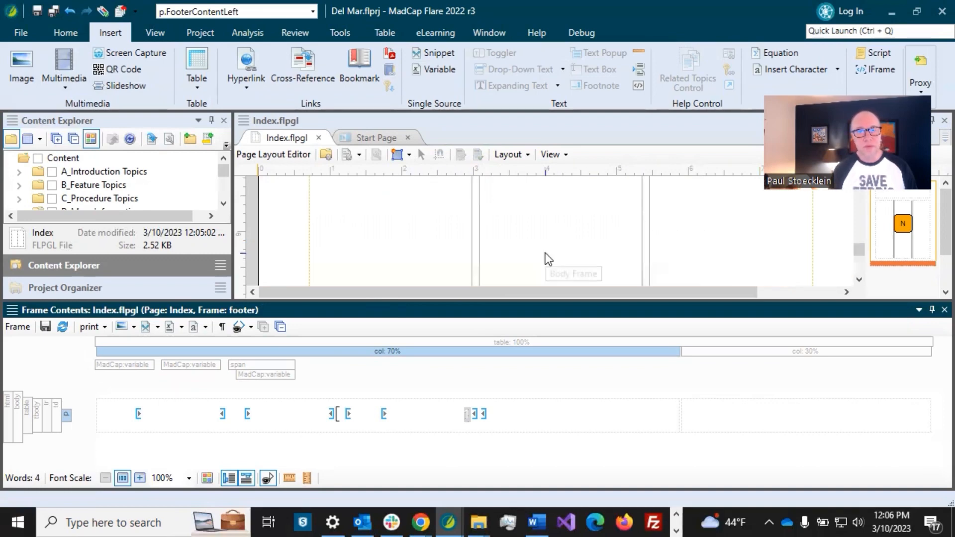
{"action": "left_click", "coordinate": [945, 309]}
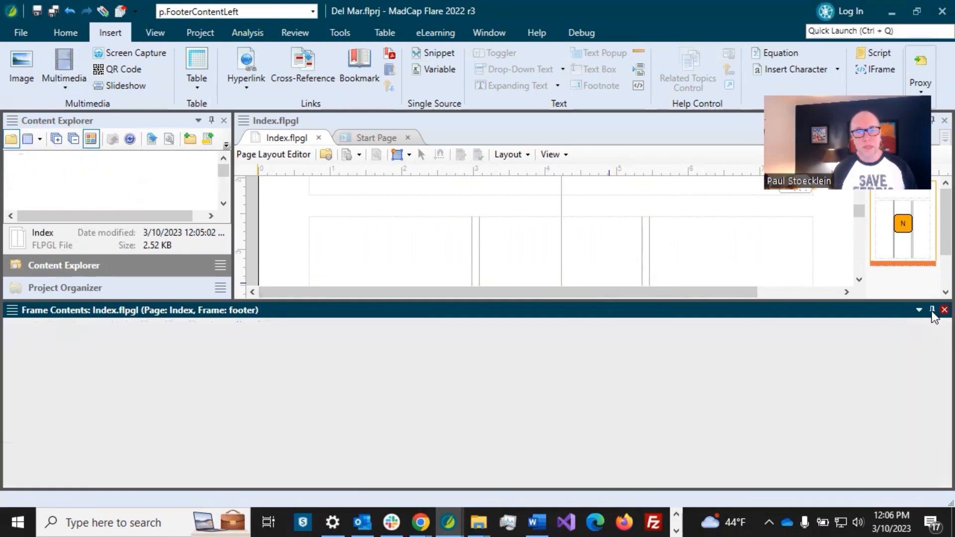
{"action": "scroll", "coordinate": [426, 301], "scroll_direction": "up", "scroll_amount": 2}
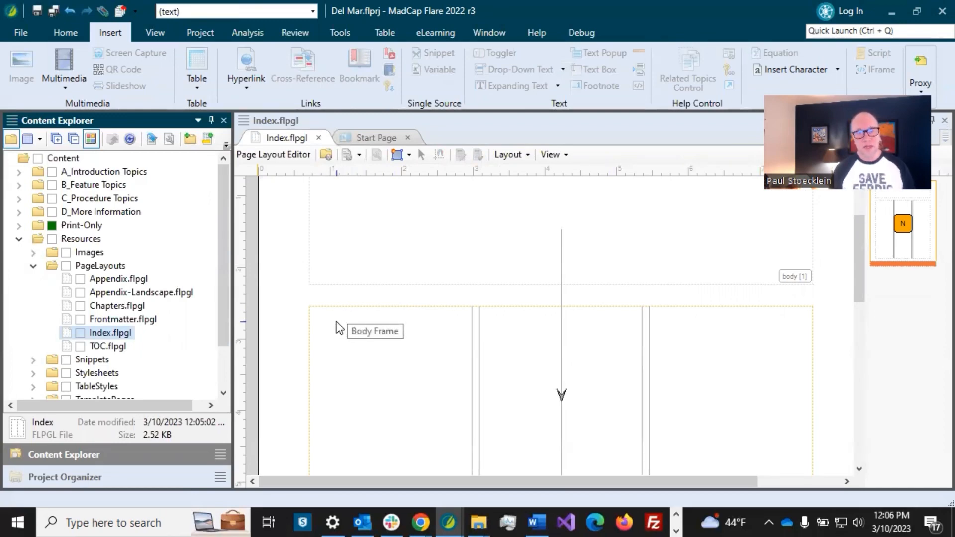
{"action": "scroll", "coordinate": [554, 338], "scroll_direction": "down", "scroll_amount": 10}
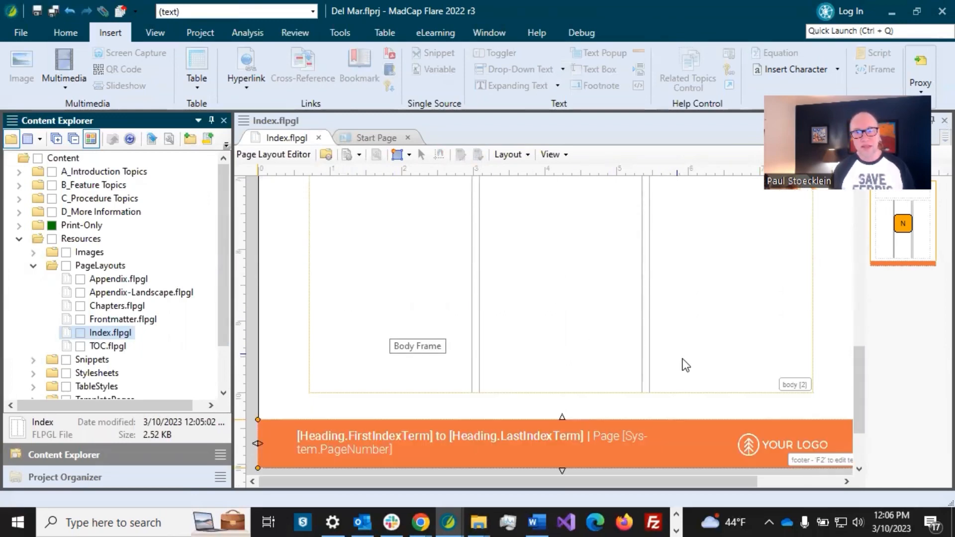
{"action": "scroll", "coordinate": [483, 356], "scroll_direction": "up", "scroll_amount": 5}
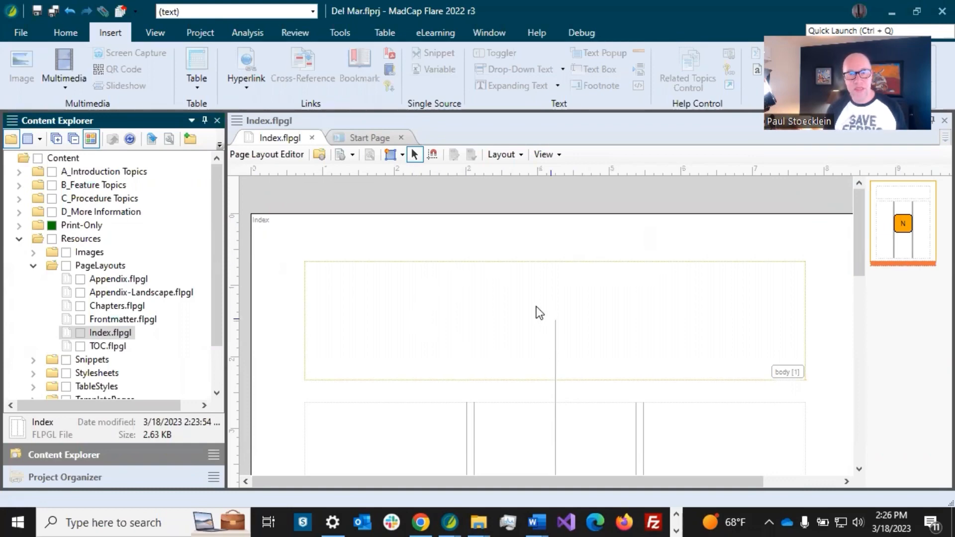
{"action": "left_click", "coordinate": [507, 321]}
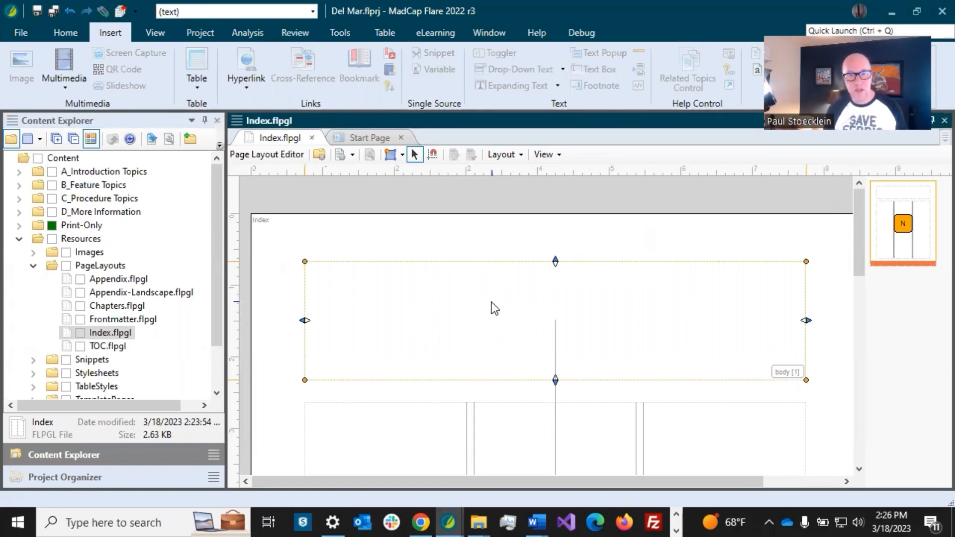
{"action": "left_click", "coordinate": [444, 251]}
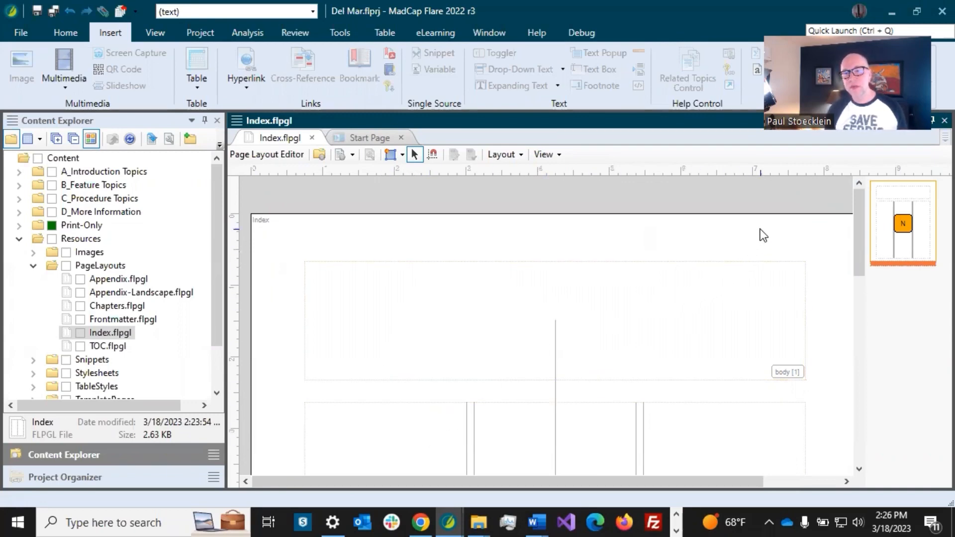
- Change the Index page's page type to First in its page properties
{"action": "double_click", "coordinate": [876, 224]}
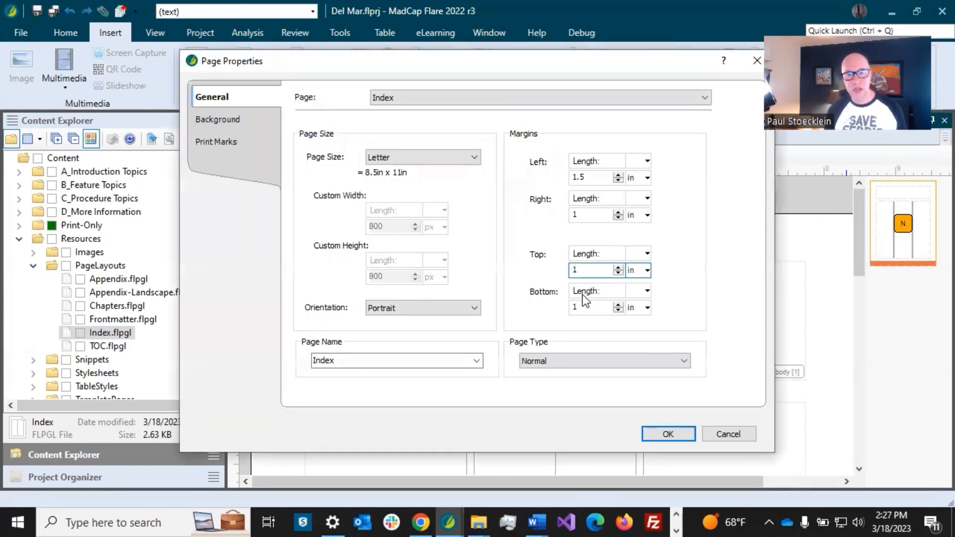
{"action": "left_click", "coordinate": [535, 363]}
{"action": "left_click", "coordinate": [536, 383]}
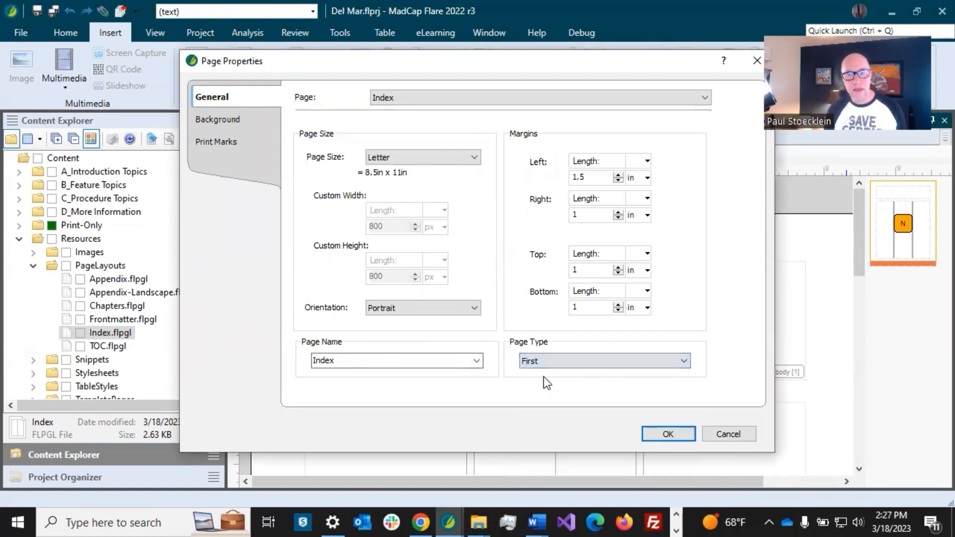
{"action": "left_click", "coordinate": [654, 432]}
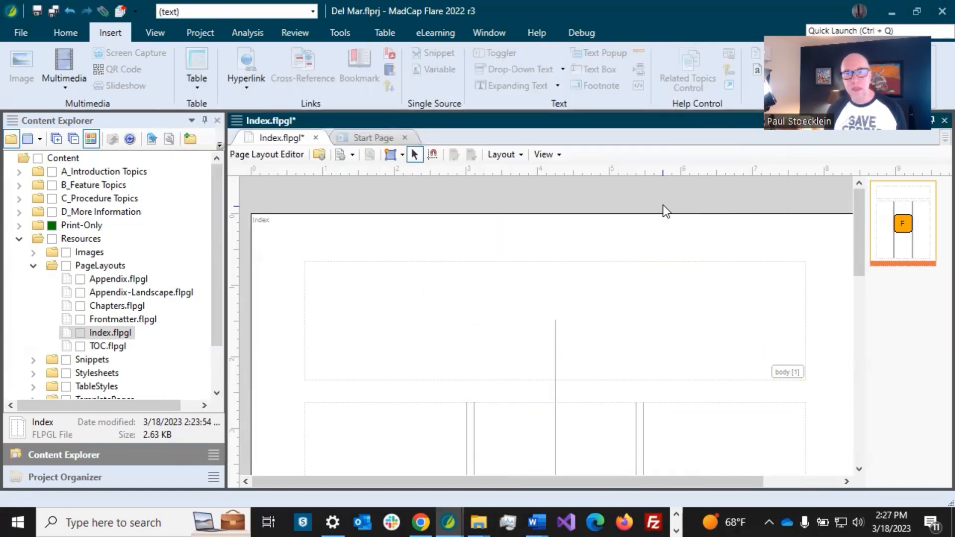
- Duplicate the Index page, giving the copy the page name Index2 and the page type Normal
{"action": "right_click", "coordinate": [874, 228]}
{"action": "left_click", "coordinate": [865, 272]}
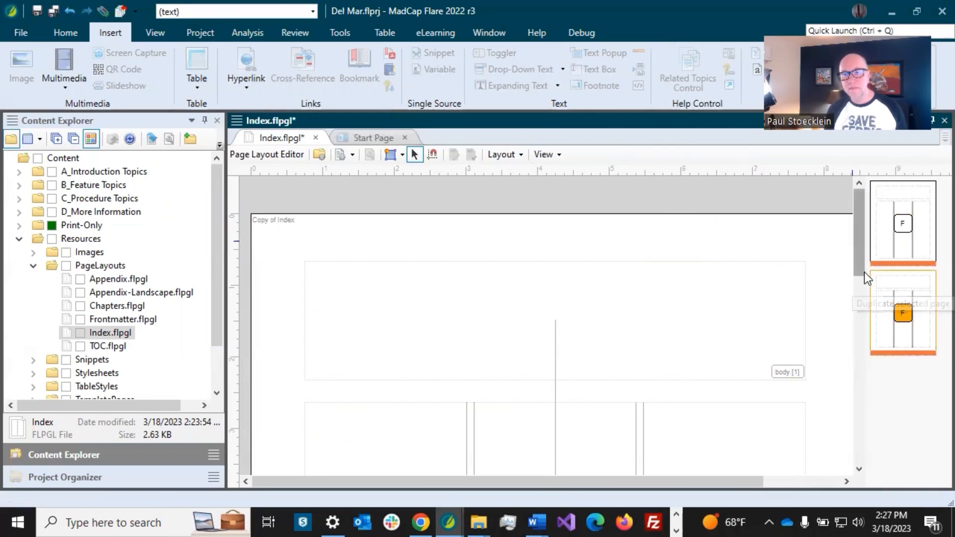
{"action": "double_click", "coordinate": [402, 237]}
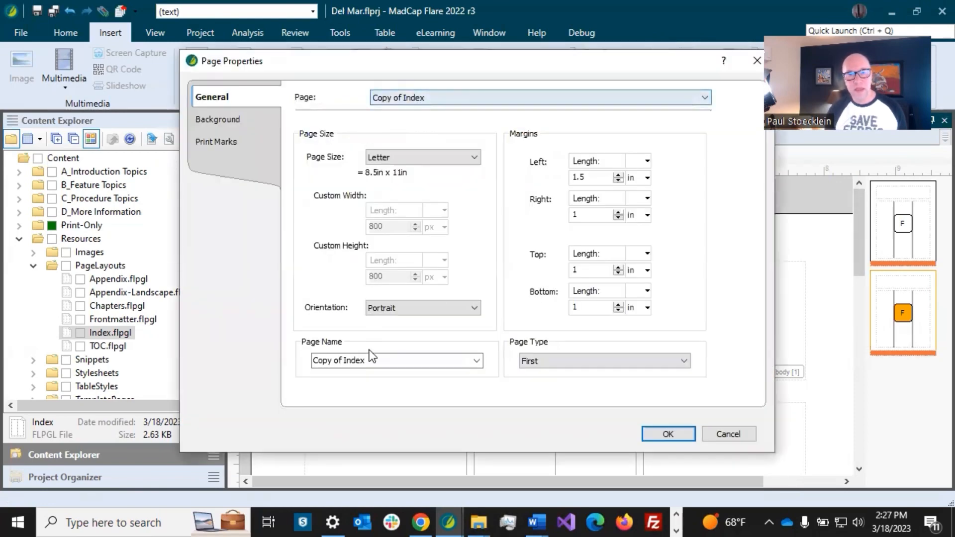
{"action": "left_click_drag", "start_coordinate": [371, 357], "coordinate": [302, 360]}
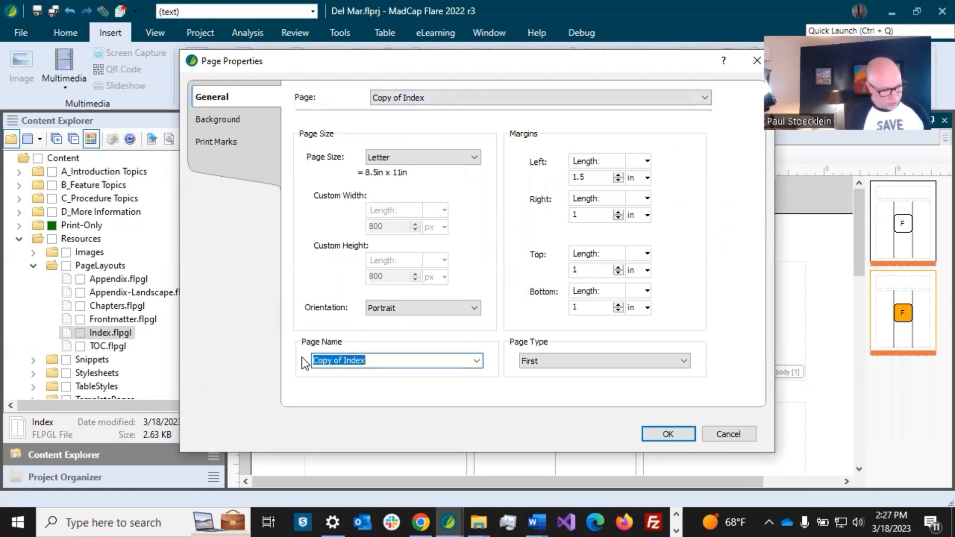
{"action": "type", "text": "Index2"}
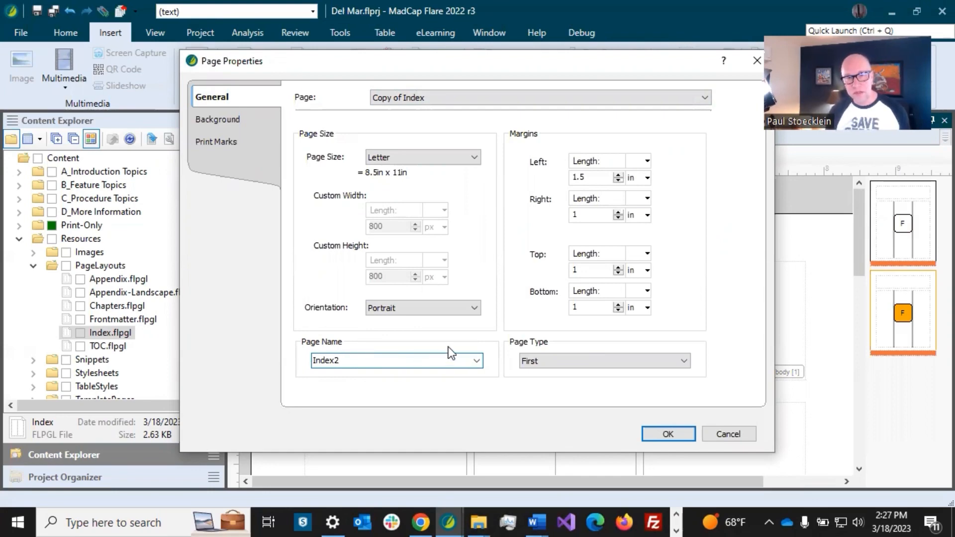
{"action": "left_click", "coordinate": [547, 361]}
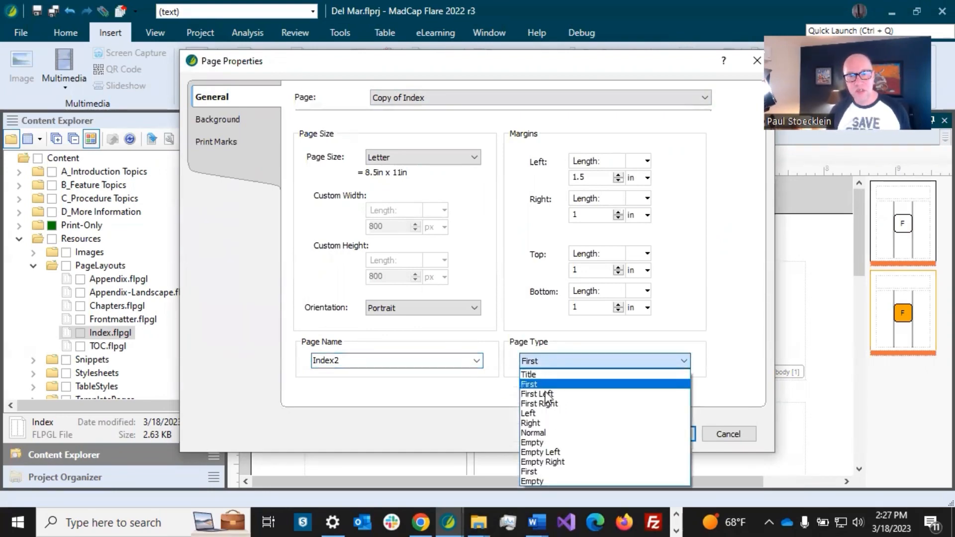
{"action": "left_click", "coordinate": [547, 431]}
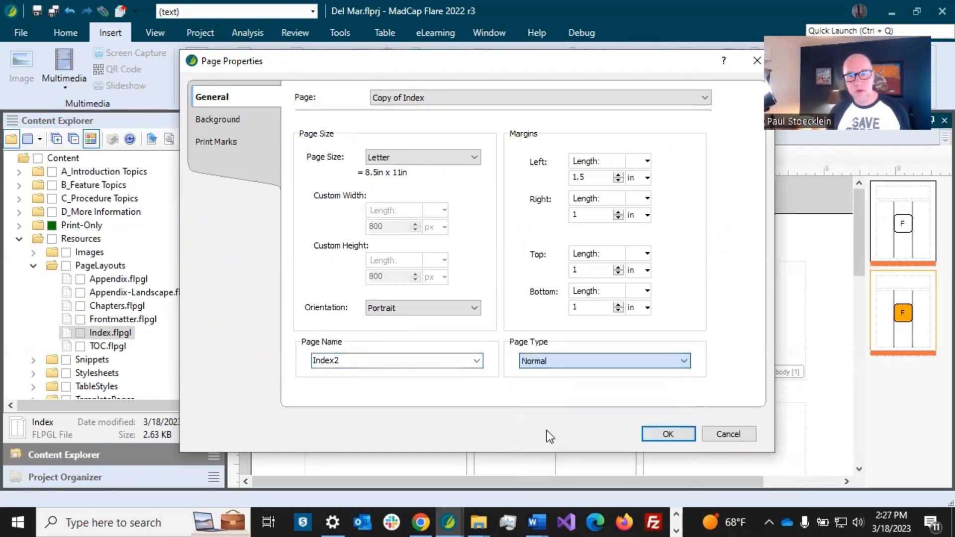
{"action": "left_click", "coordinate": [652, 432]}
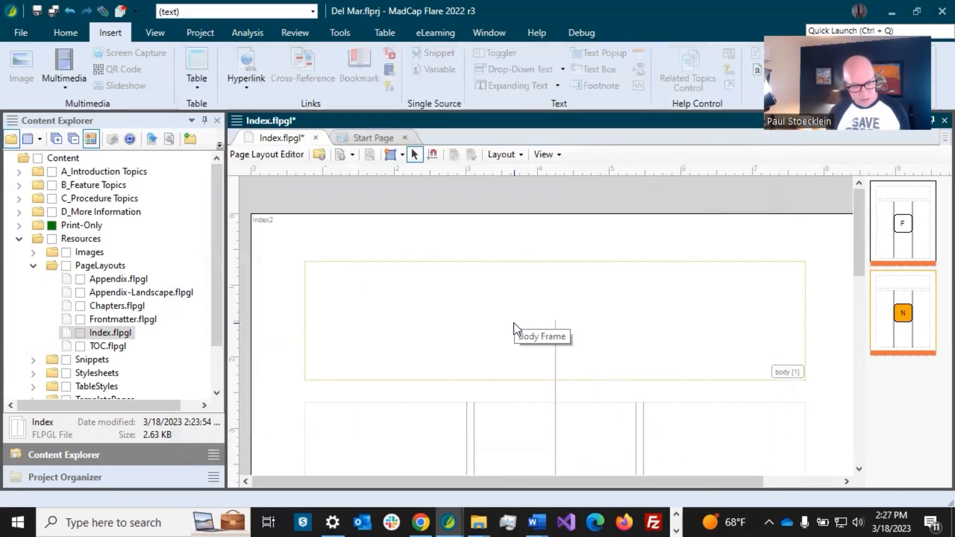
- Delete the heading frame from the Index2 page, extend the three-column body frame up into its space, and save the layout
{"action": "left_click", "coordinate": [514, 324]}
{"action": "key", "text": "Delete"}
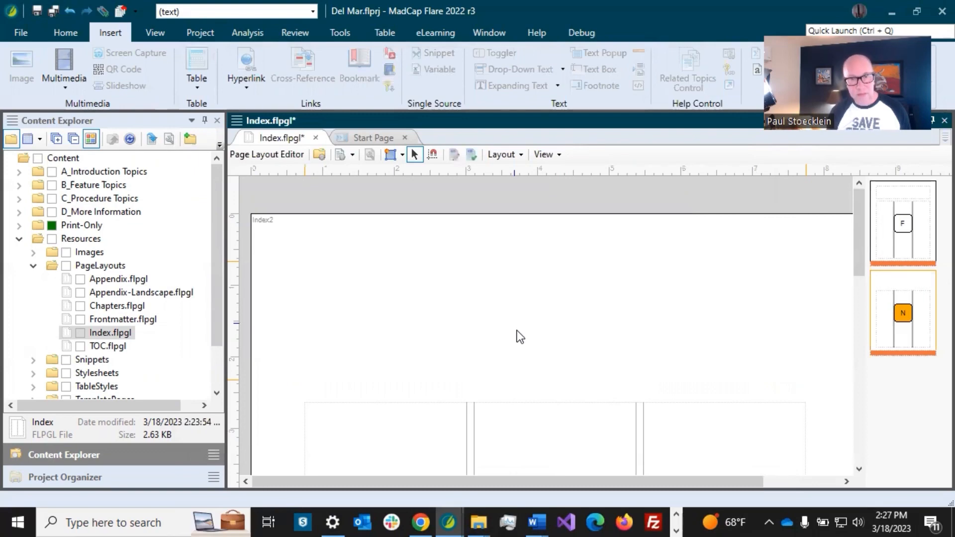
{"action": "left_click_drag", "start_coordinate": [554, 401], "coordinate": [554, 268]}
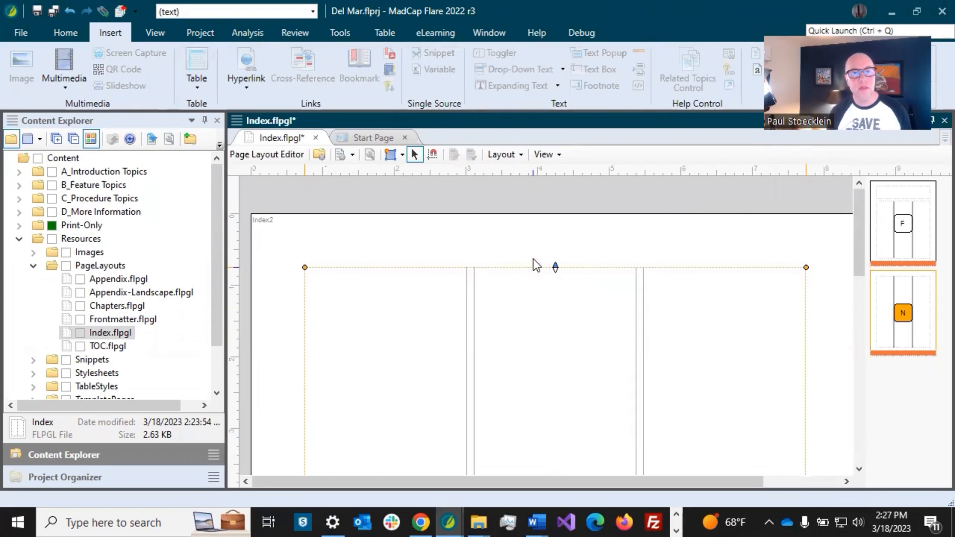
{"action": "left_click", "coordinate": [36, 11]}
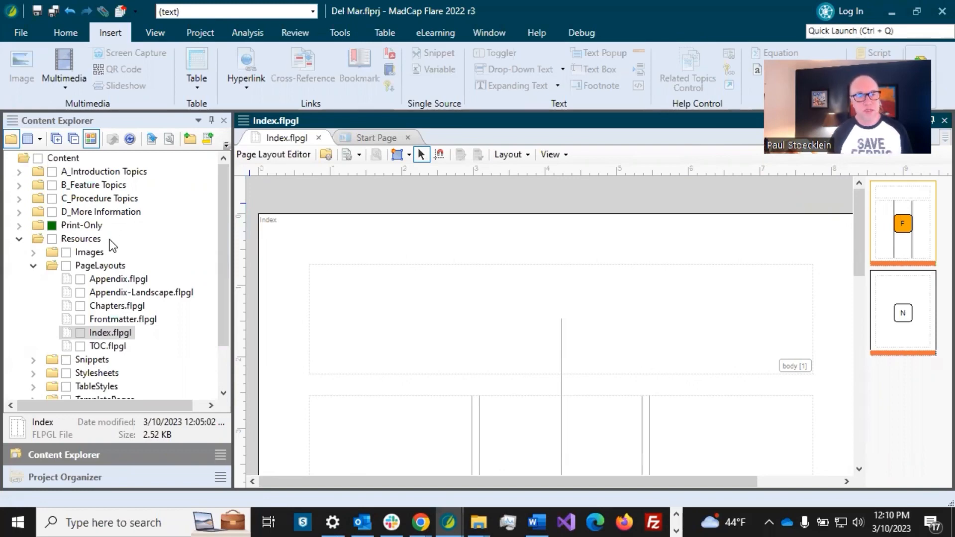
- Collapse the Resources folder and look through the topics in the Print-Only and D_More Information folders
{"action": "left_click", "coordinate": [19, 240]}
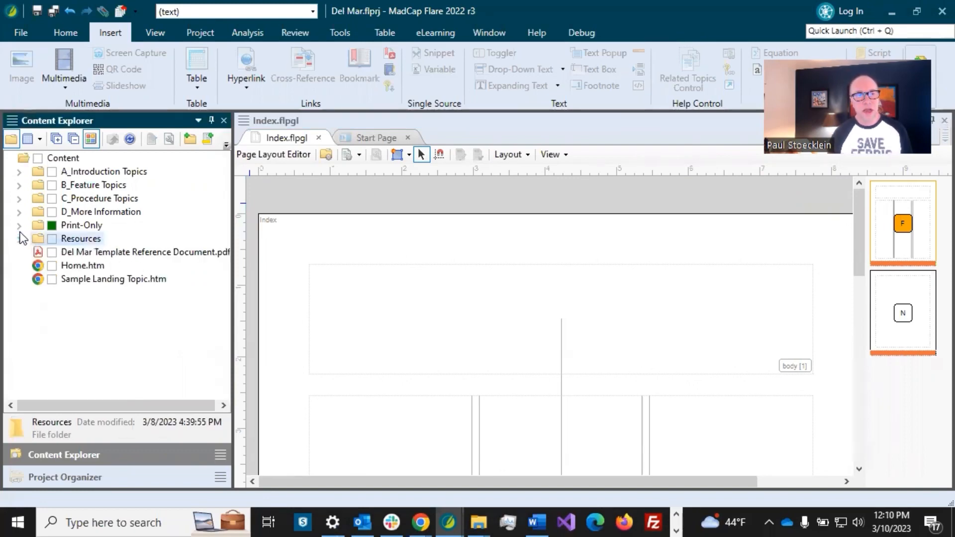
{"action": "left_click", "coordinate": [19, 226]}
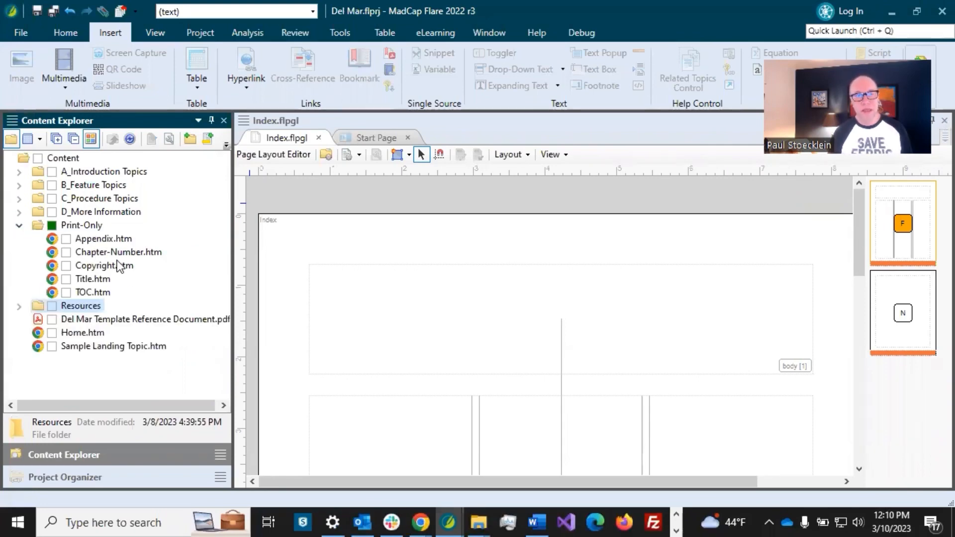
{"action": "left_click", "coordinate": [98, 230]}
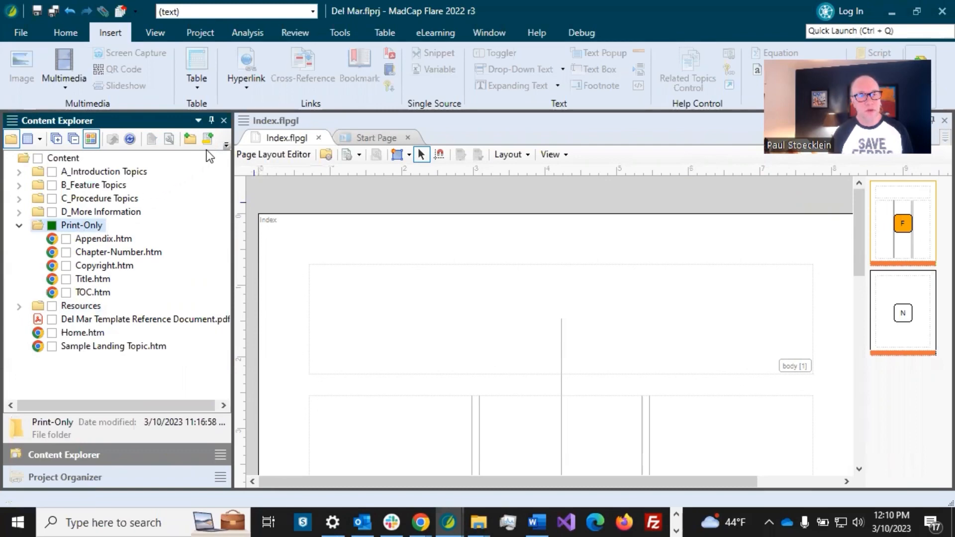
{"action": "left_click", "coordinate": [22, 213]}
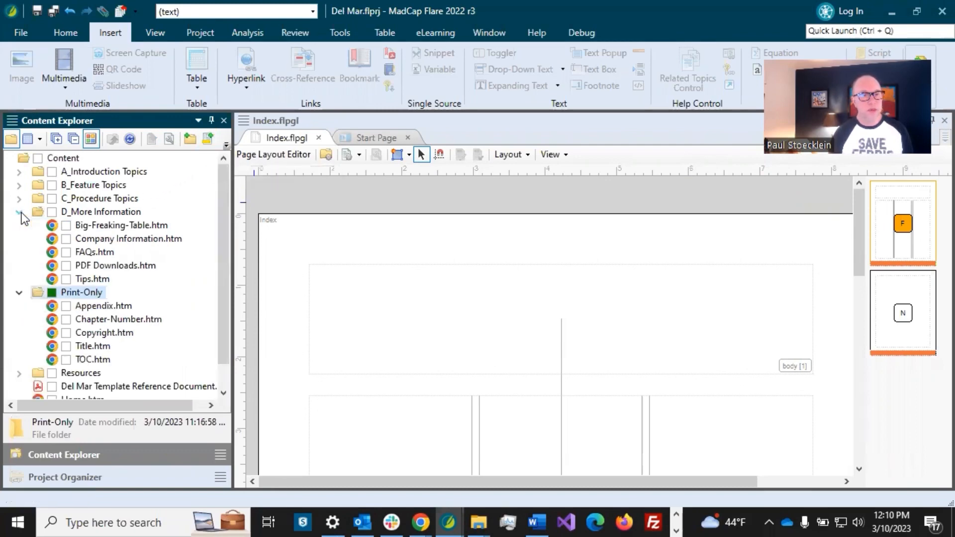
{"action": "left_click", "coordinate": [112, 226]}
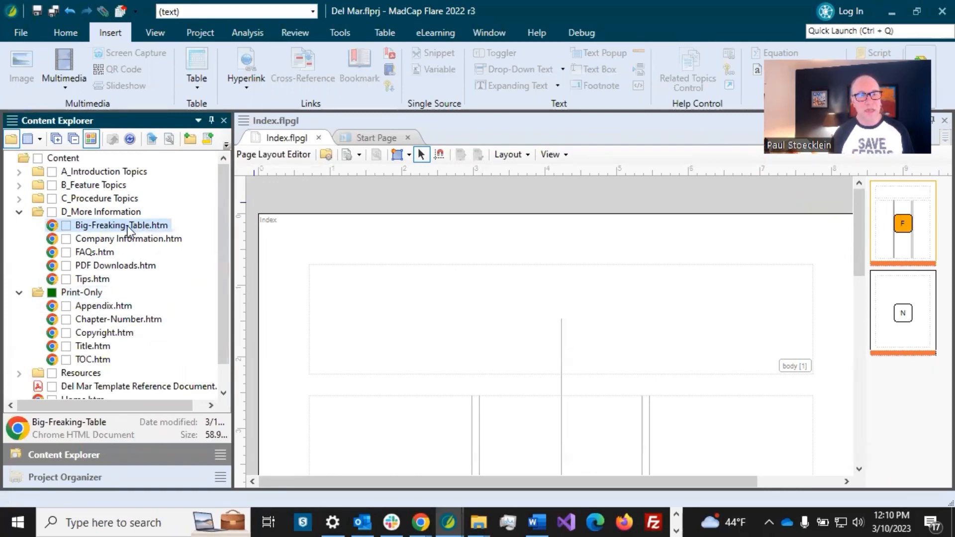
{"action": "left_click", "coordinate": [20, 212]}
- Add a new topic named Index to the Print-Only folder, based on the NewTopic.htm template
{"action": "left_click", "coordinate": [97, 227]}
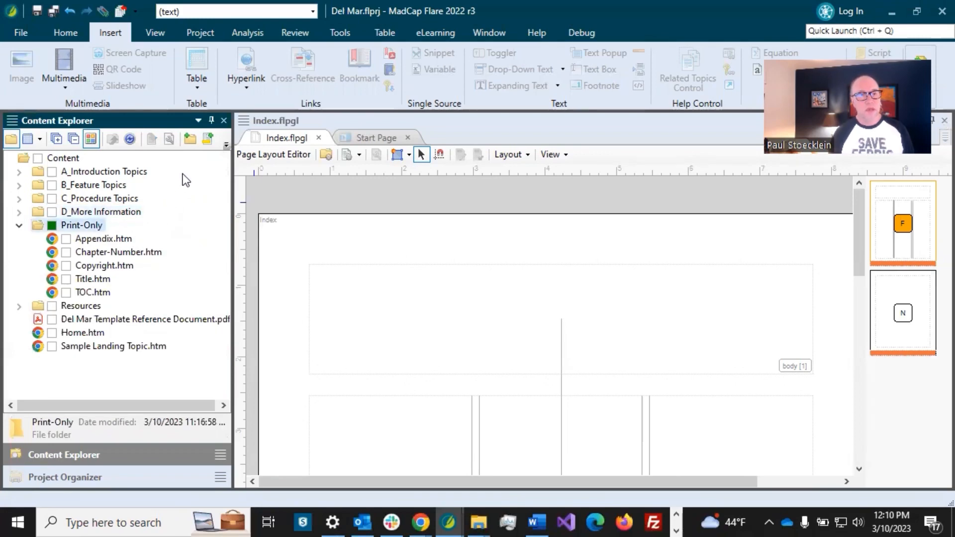
{"action": "left_click", "coordinate": [207, 140]}
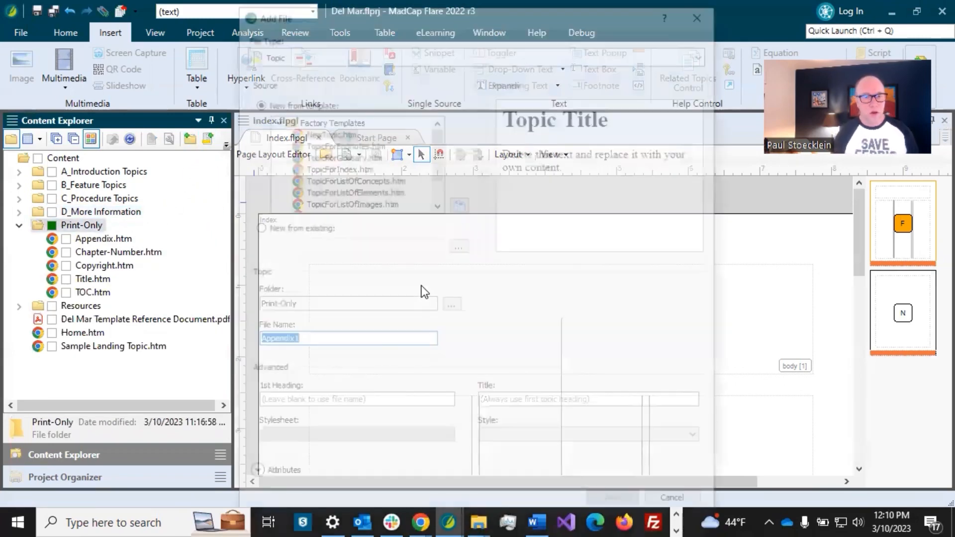
{"action": "type", "text": "Inde"}
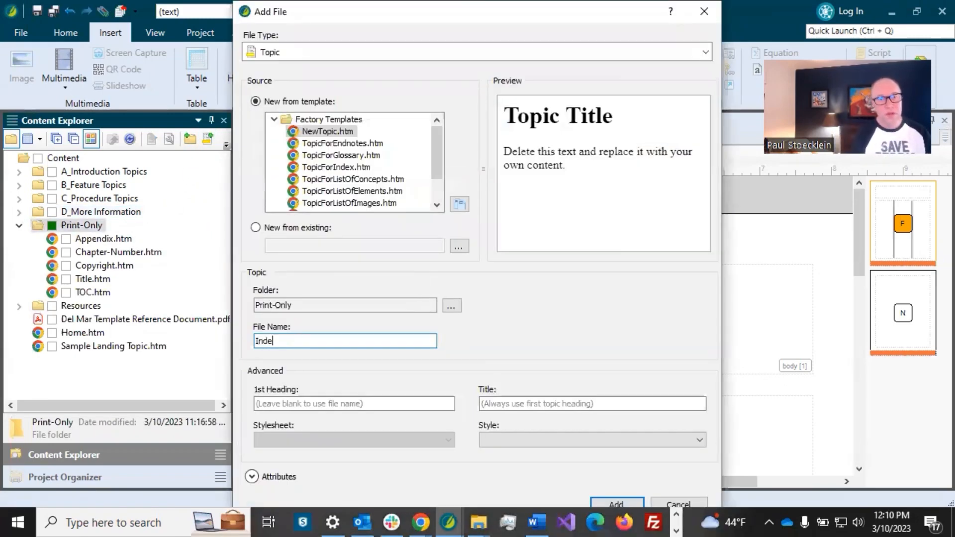
{"action": "type", "text": "x"}
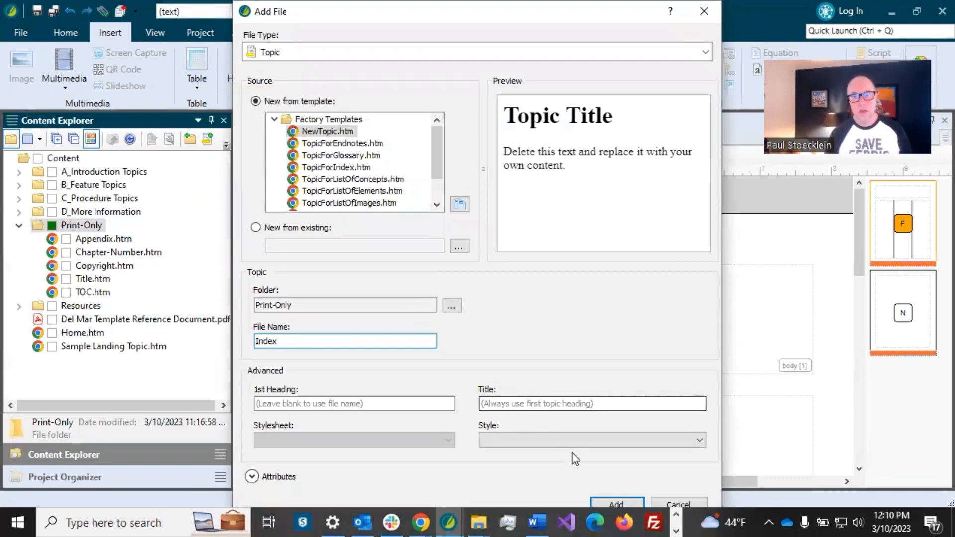
{"action": "left_click", "coordinate": [622, 503]}
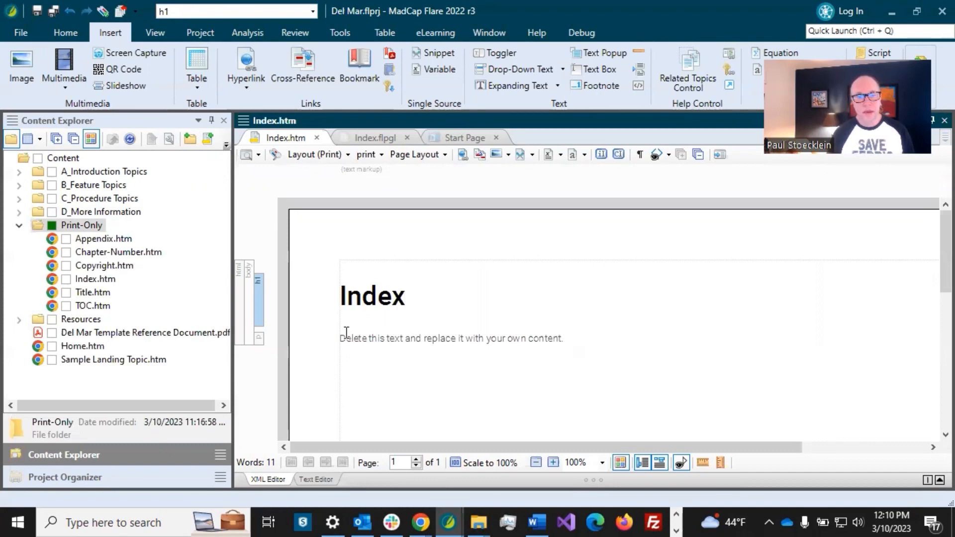
- Replace the placeholder text below the Index heading with a horizontal rule of class hr.FullWidth
{"action": "left_click_drag", "start_coordinate": [340, 338], "coordinate": [564, 342]}
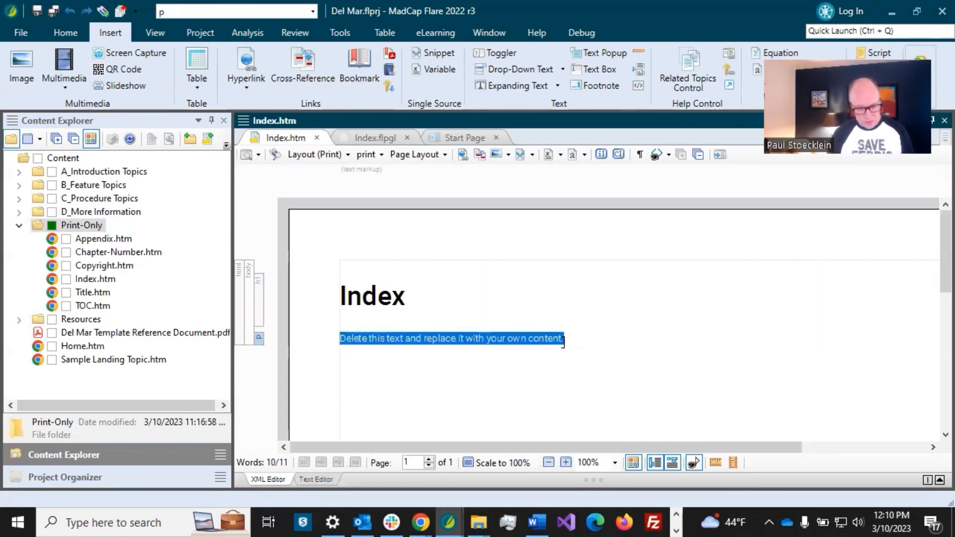
{"action": "key", "text": "Delete"}
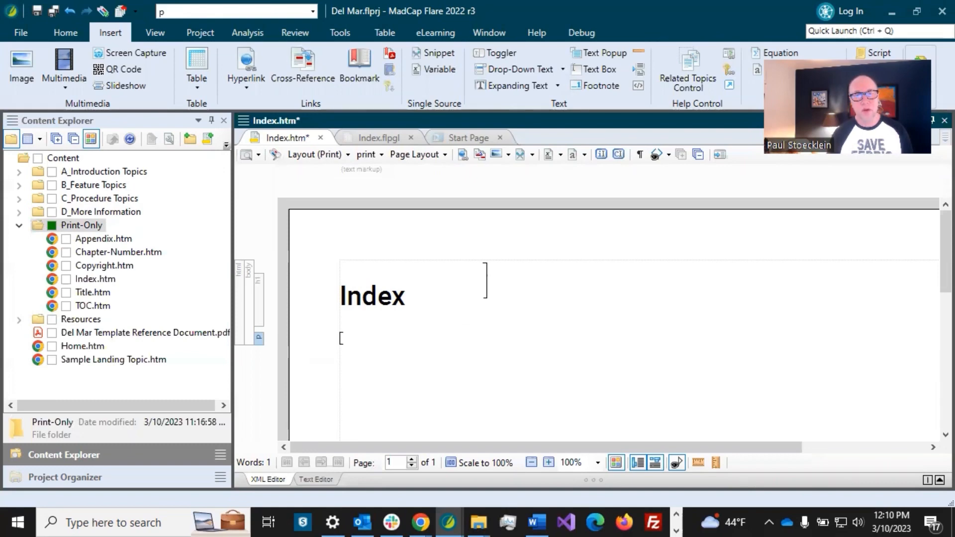
{"action": "left_click", "coordinate": [638, 51]}
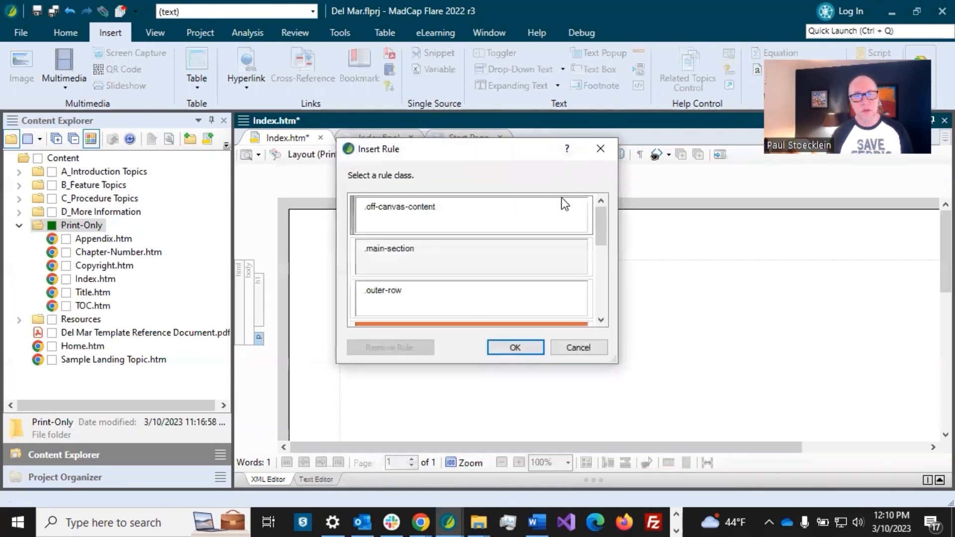
{"action": "left_click_drag", "start_coordinate": [604, 220], "coordinate": [616, 254]}
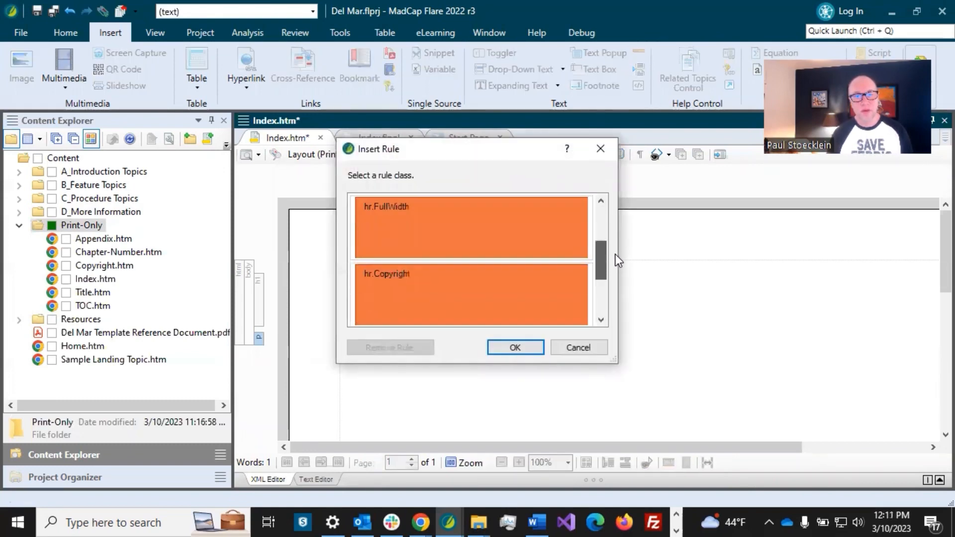
{"action": "left_click", "coordinate": [494, 232]}
{"action": "left_click", "coordinate": [515, 349]}
- Insert an Index Proxy below the horizontal rule with Generate Headings set to Yes, and save the topic
{"action": "left_click", "coordinate": [368, 366]}
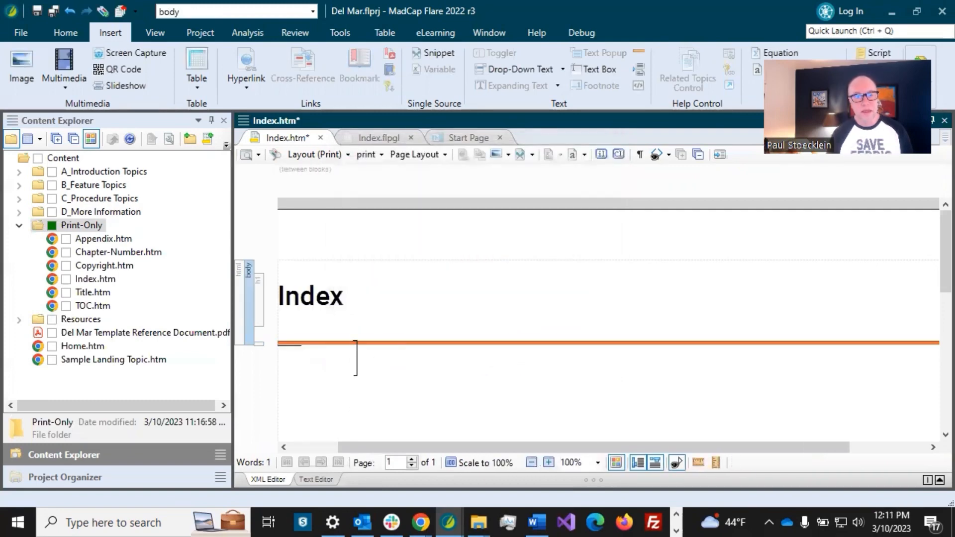
{"action": "left_click", "coordinate": [354, 386]}
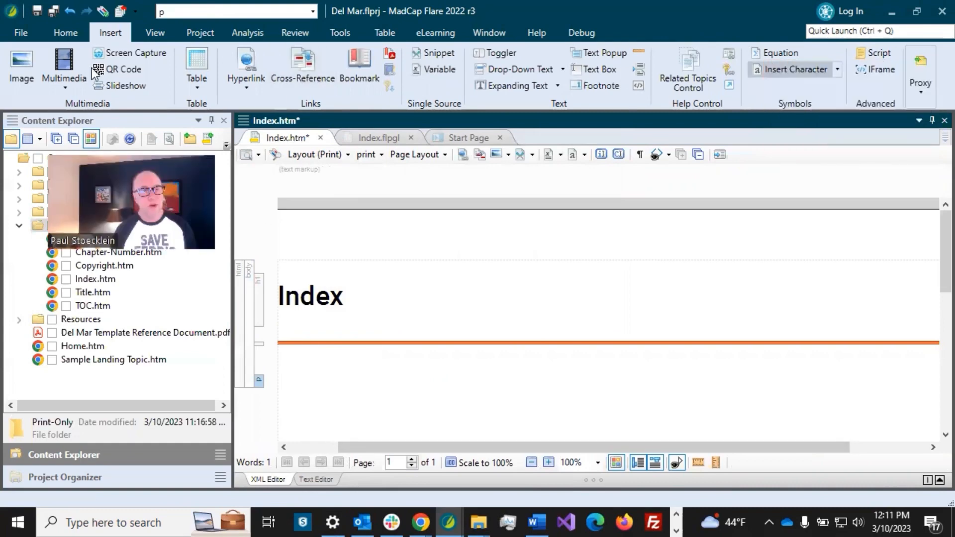
{"action": "left_click", "coordinate": [923, 84]}
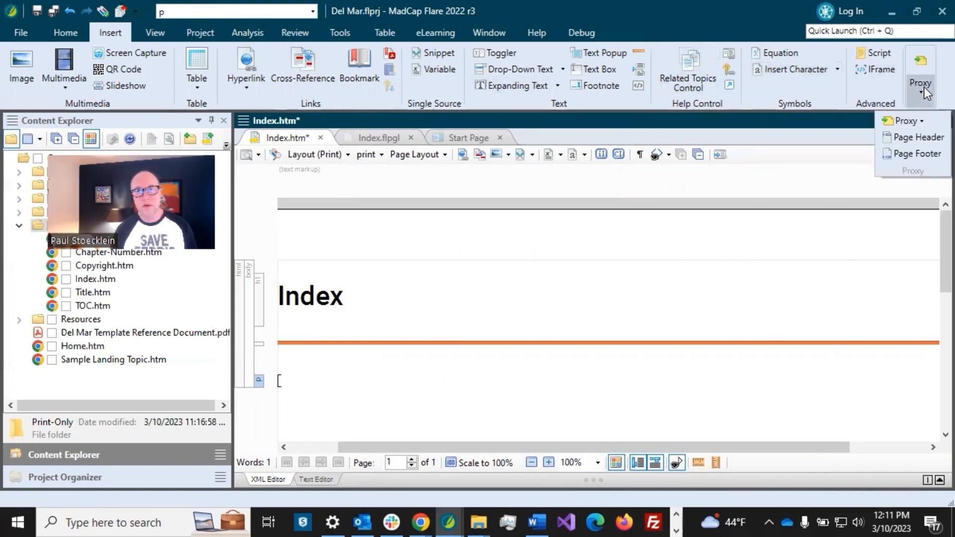
{"action": "left_click", "coordinate": [919, 121]}
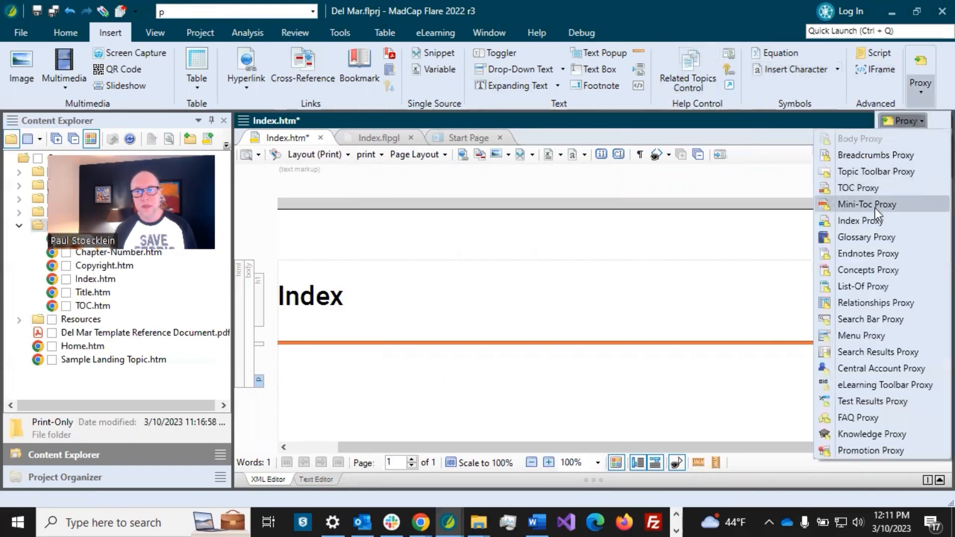
{"action": "left_click", "coordinate": [867, 223]}
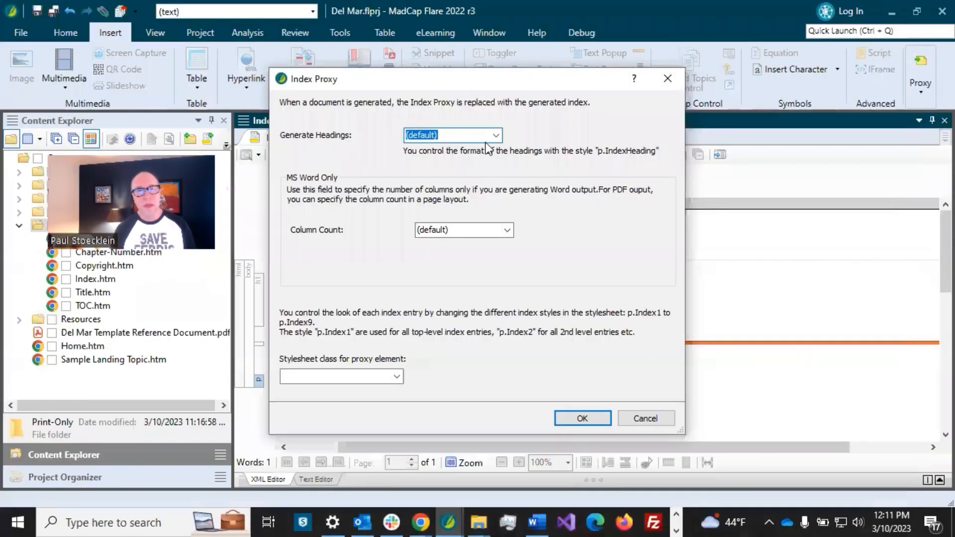
{"action": "left_click", "coordinate": [490, 135]}
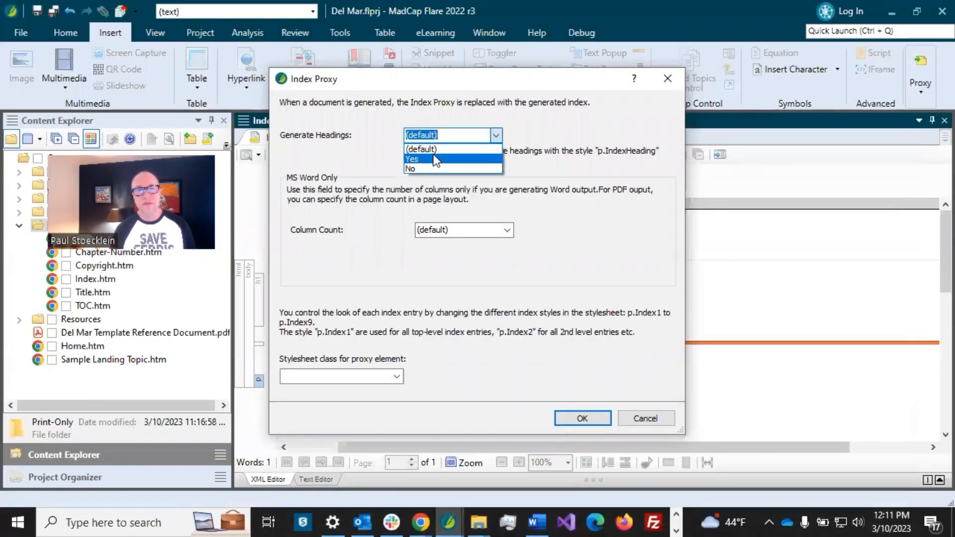
{"action": "left_click", "coordinate": [432, 160]}
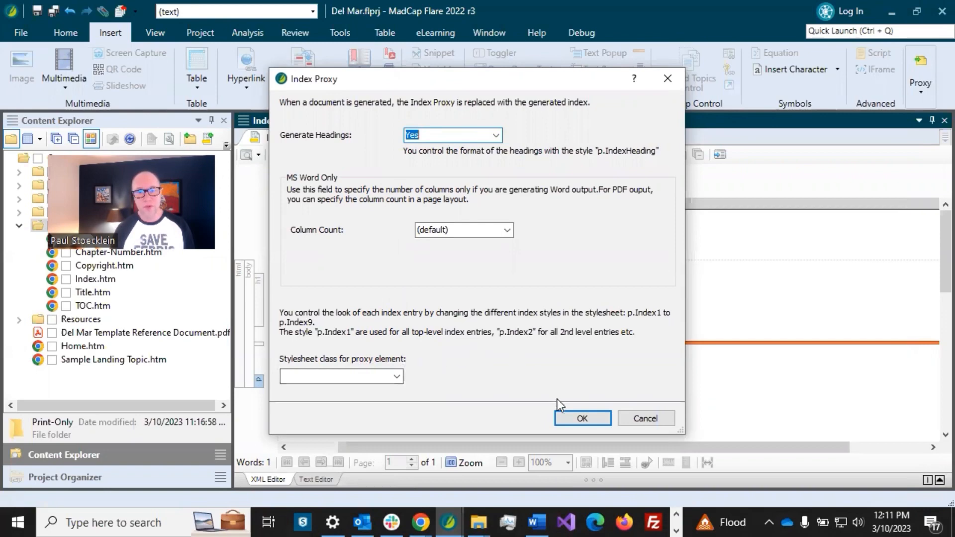
{"action": "left_click", "coordinate": [578, 419]}
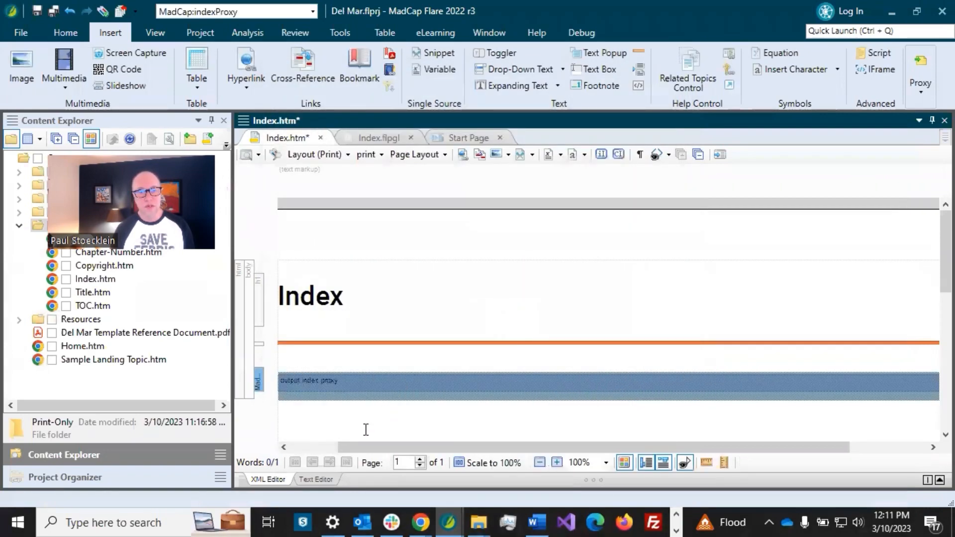
{"action": "left_click", "coordinate": [330, 447]}
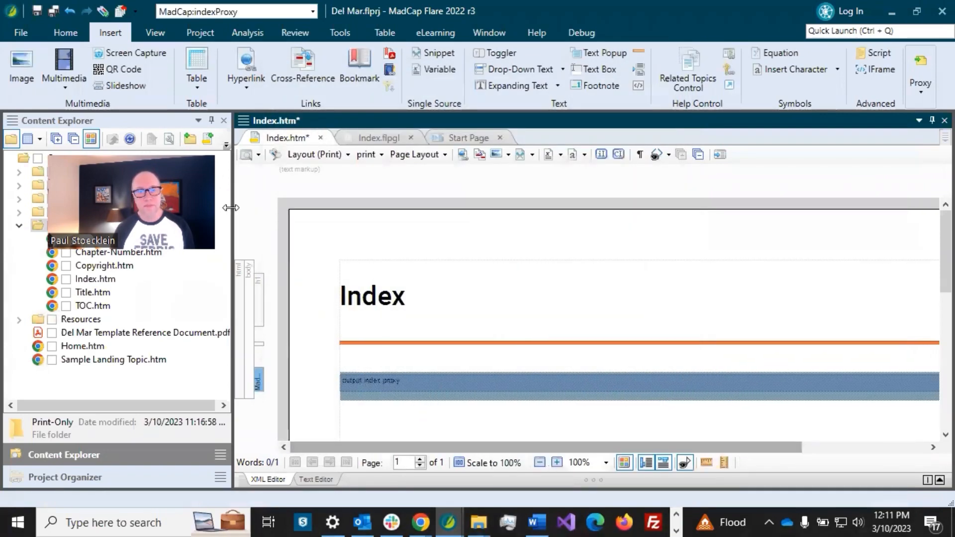
{"action": "left_click", "coordinate": [54, 11]}
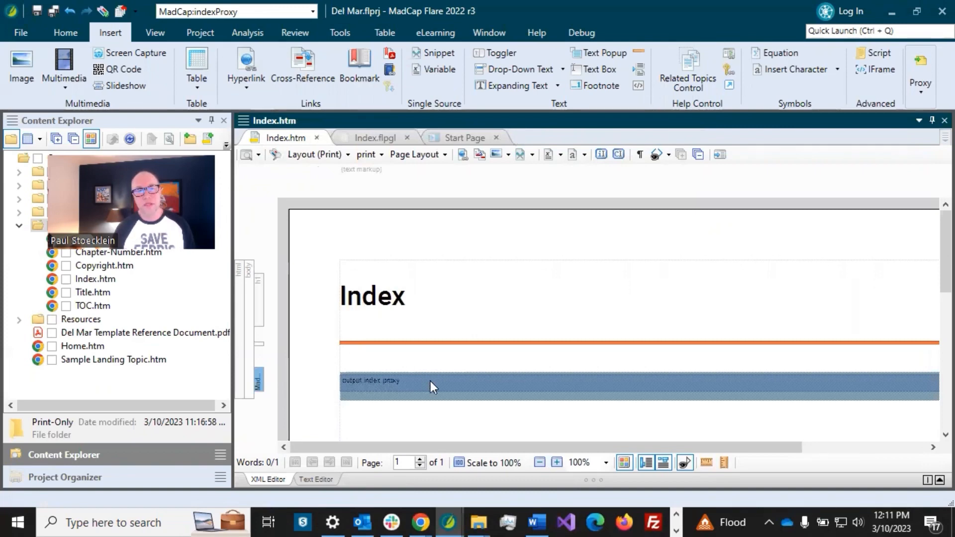
{"action": "left_click", "coordinate": [405, 299]}
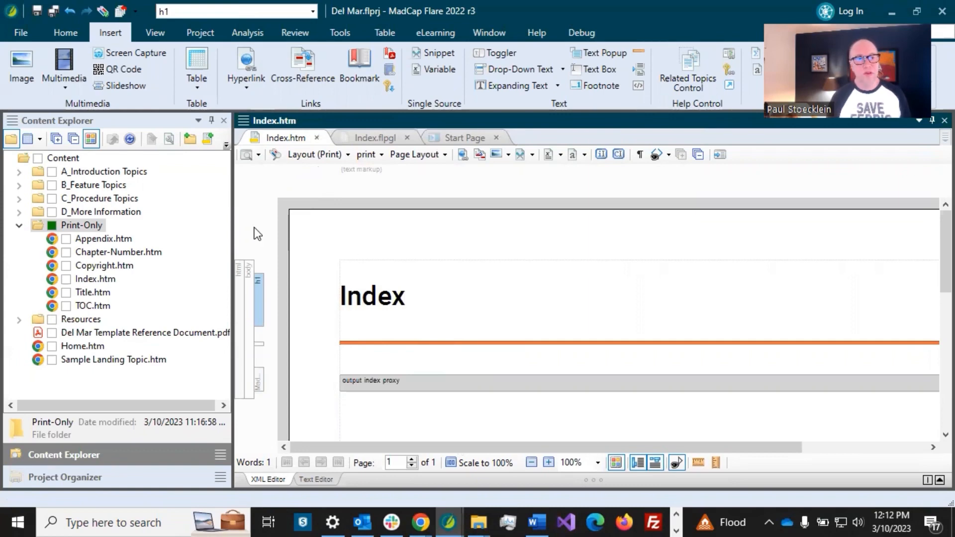
- Delete the index keyword in front of the Getting Started topic's heading and open the Index window
{"action": "left_click", "coordinate": [20, 227]}
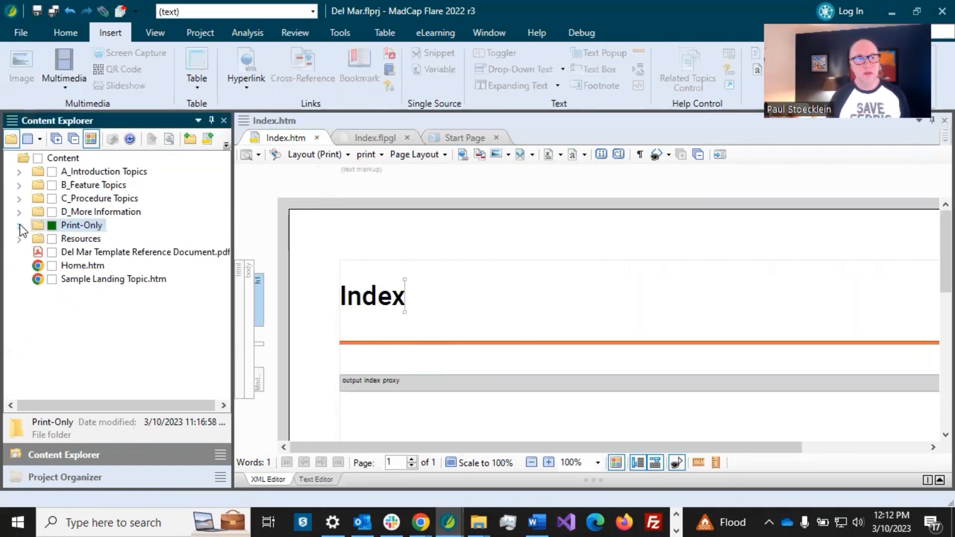
{"action": "left_click", "coordinate": [20, 172]}
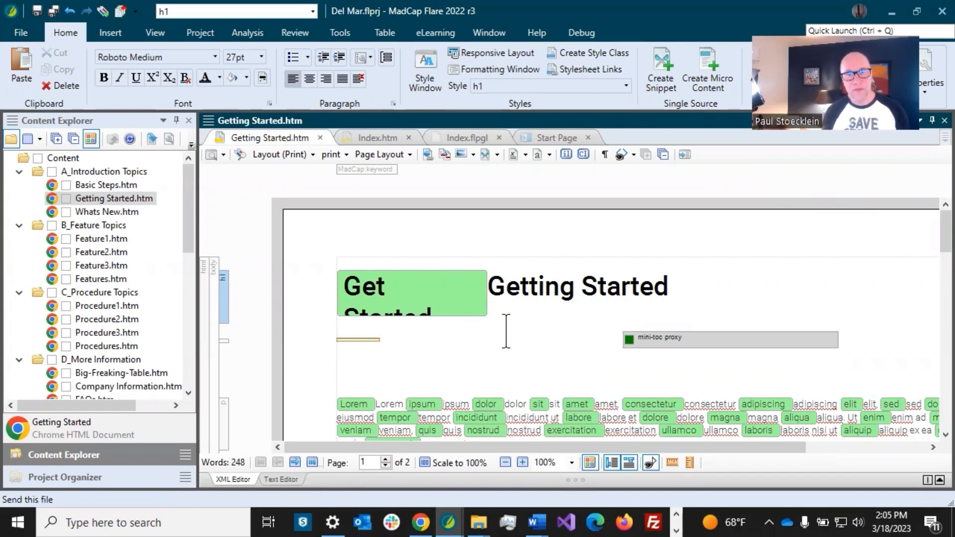
{"action": "key", "text": "BackSpace"}
{"action": "left_click", "coordinate": [159, 33]}
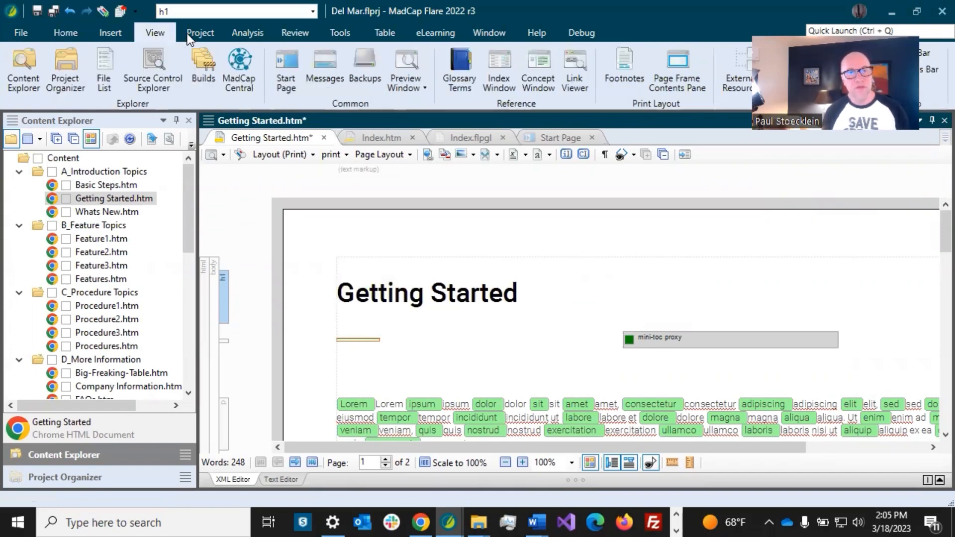
{"action": "left_click", "coordinate": [487, 72]}
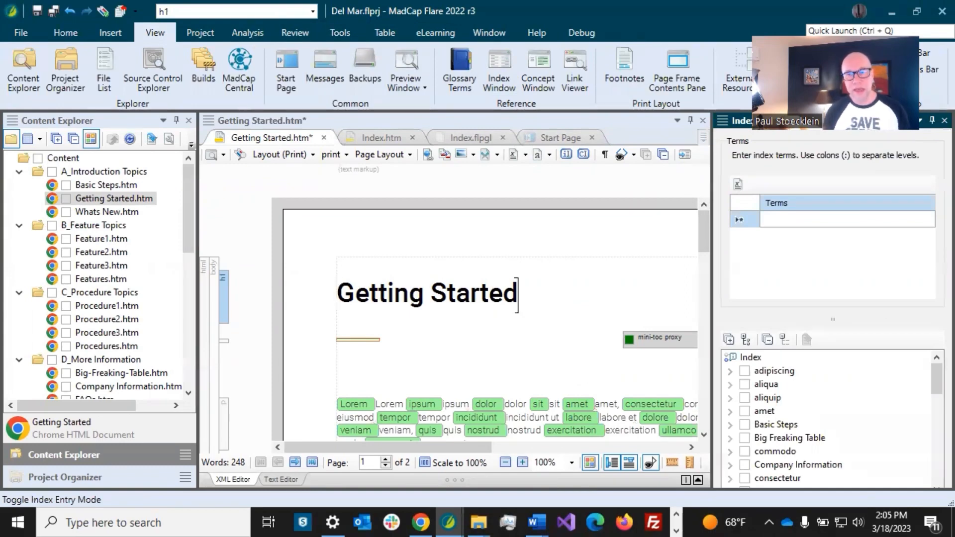
- Add the index term Get Started to the Getting Started heading and look over the index markers in the paragraph below
{"action": "left_click", "coordinate": [782, 220]}
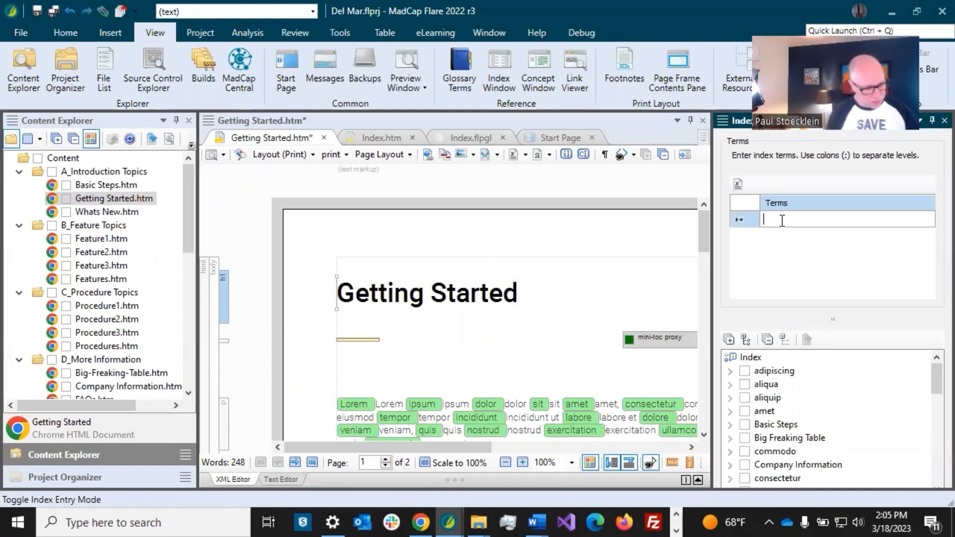
{"action": "type", "text": "Get Started"}
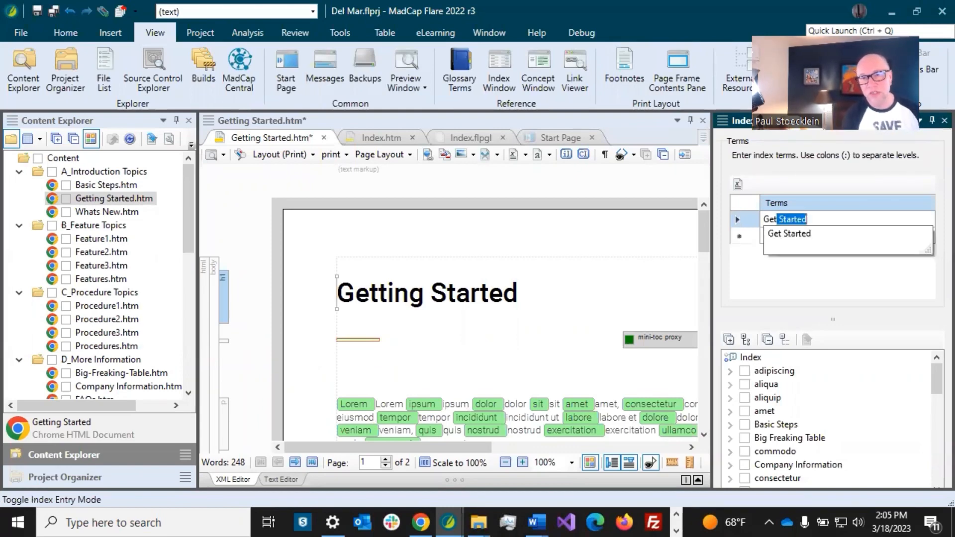
{"action": "key", "text": "Return"}
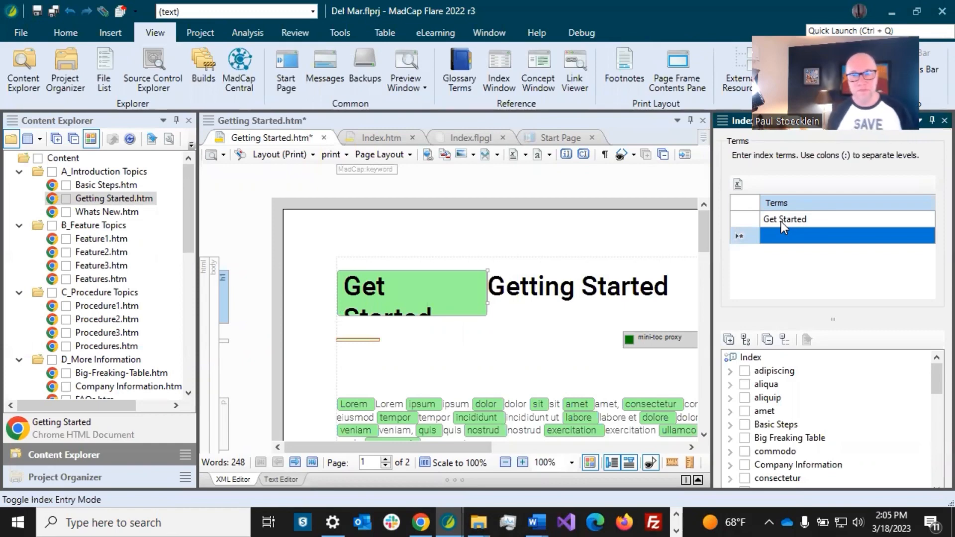
{"action": "left_click", "coordinate": [492, 286]}
{"action": "scroll", "coordinate": [491, 279], "scroll_direction": "down", "scroll_amount": 3}
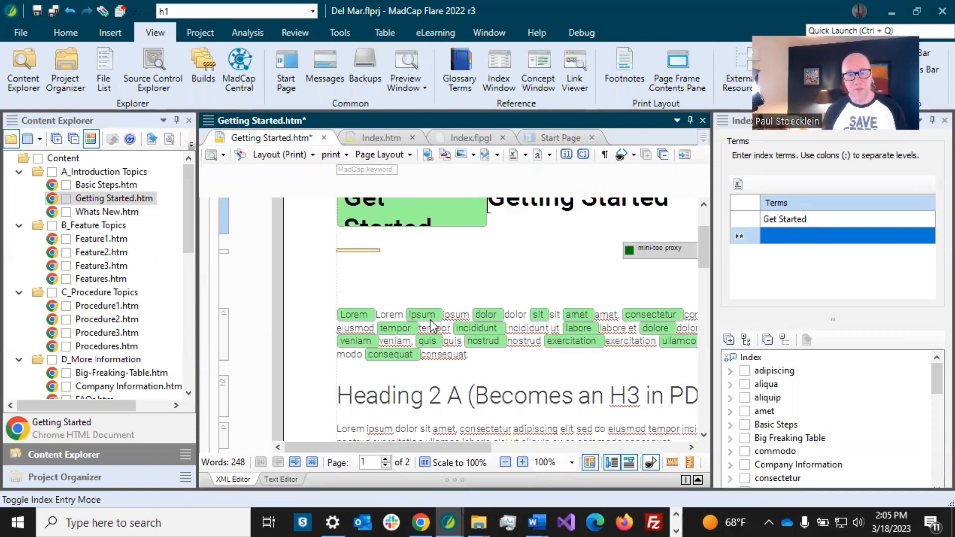
{"action": "mouse_move", "coordinate": [445, 324]}
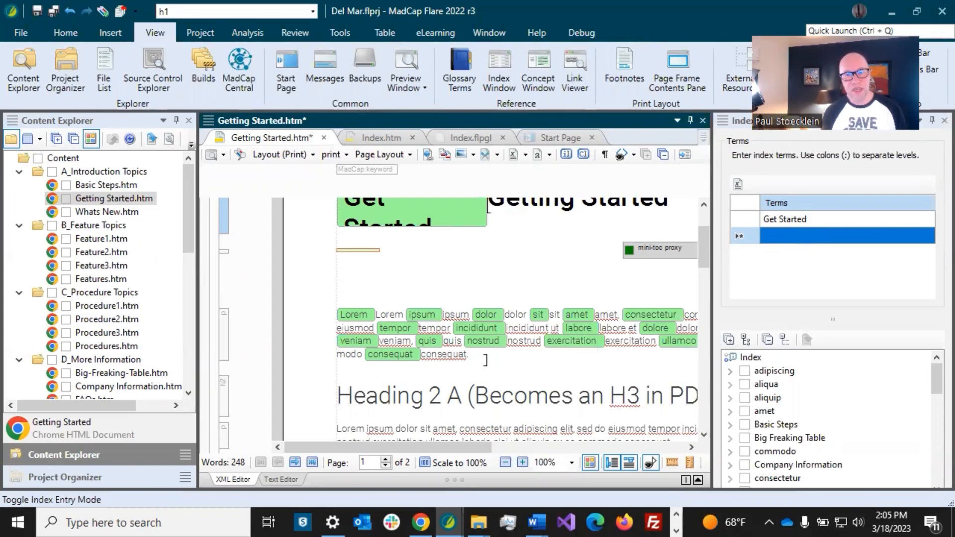
{"action": "scroll", "coordinate": [485, 360], "scroll_direction": "up", "scroll_amount": 3}
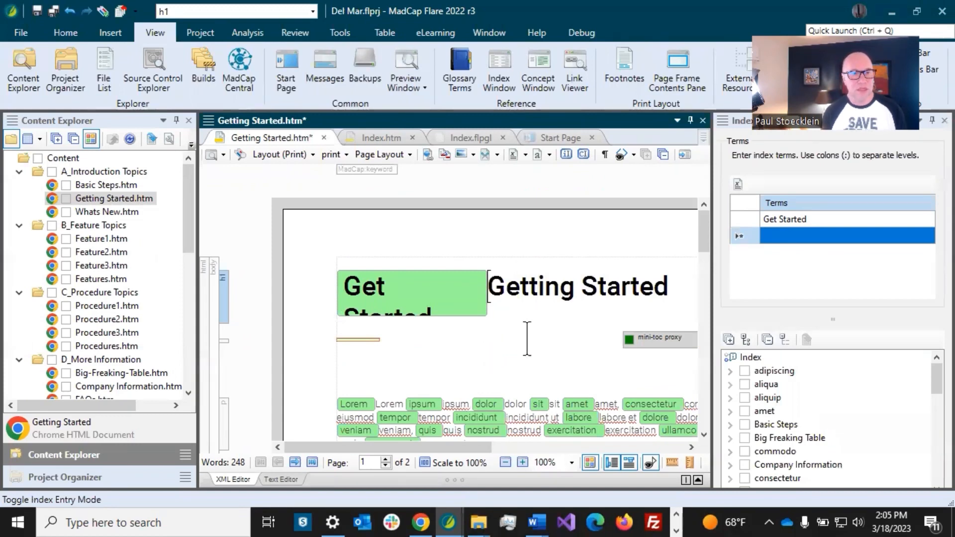
- Open the Basic Steps and Whats New topics, close Whats New, and review the index terms attached to the Basic Steps heading
{"action": "left_click", "coordinate": [118, 188]}
{"action": "double_click", "coordinate": [117, 188]}
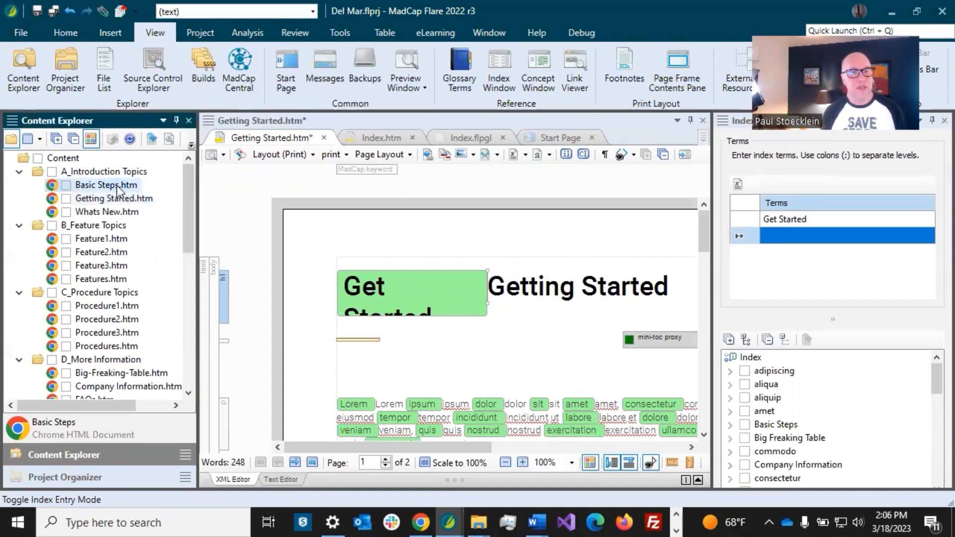
{"action": "mouse_move", "coordinate": [375, 294]}
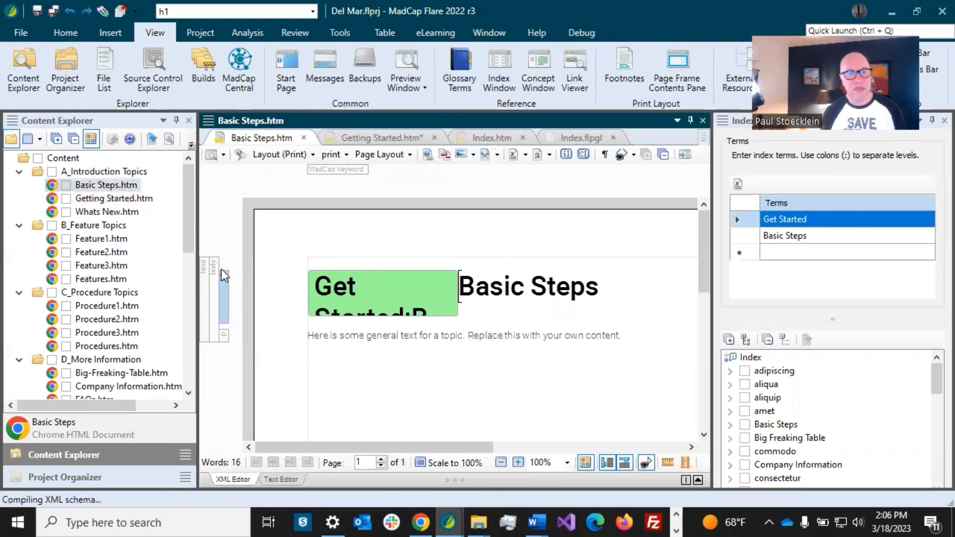
{"action": "double_click", "coordinate": [101, 213]}
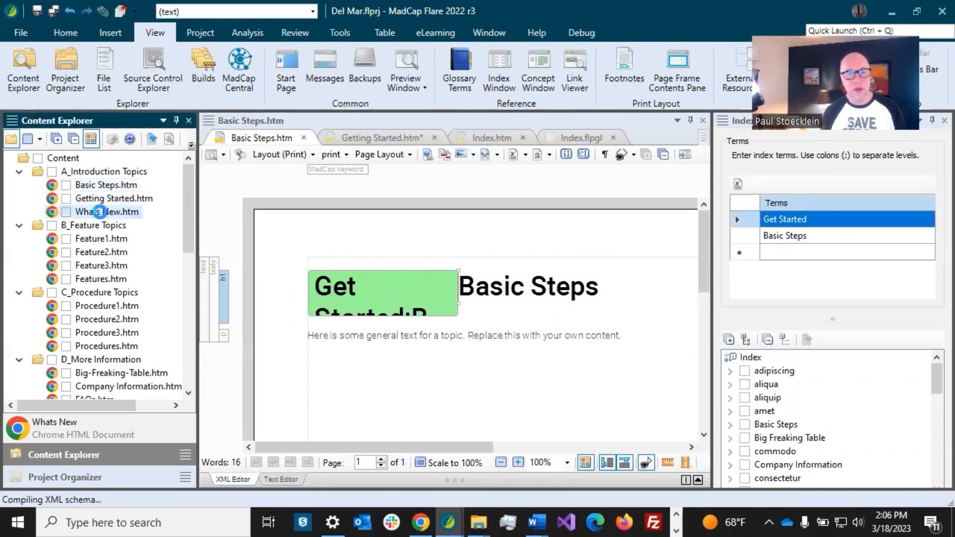
{"action": "left_click", "coordinate": [305, 138]}
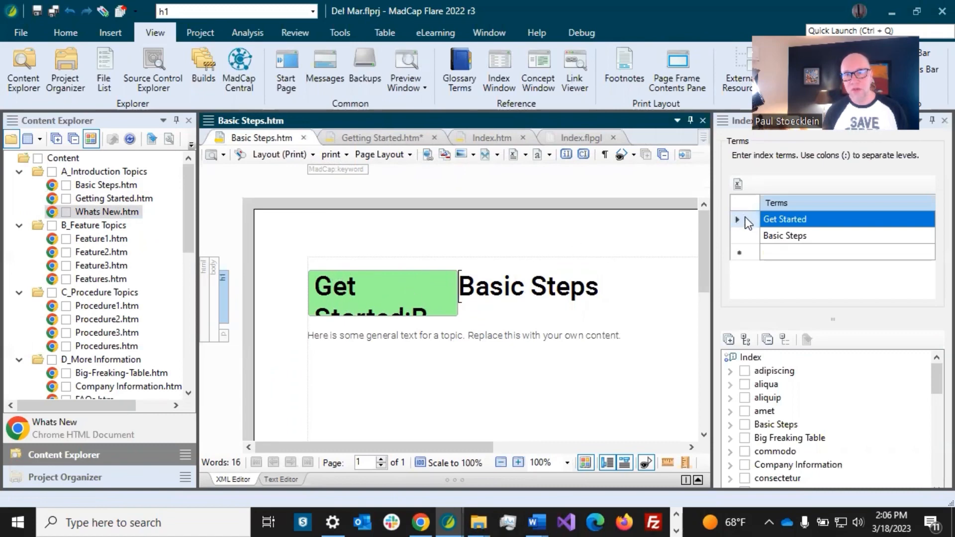
{"action": "mouse_move", "coordinate": [375, 291]}
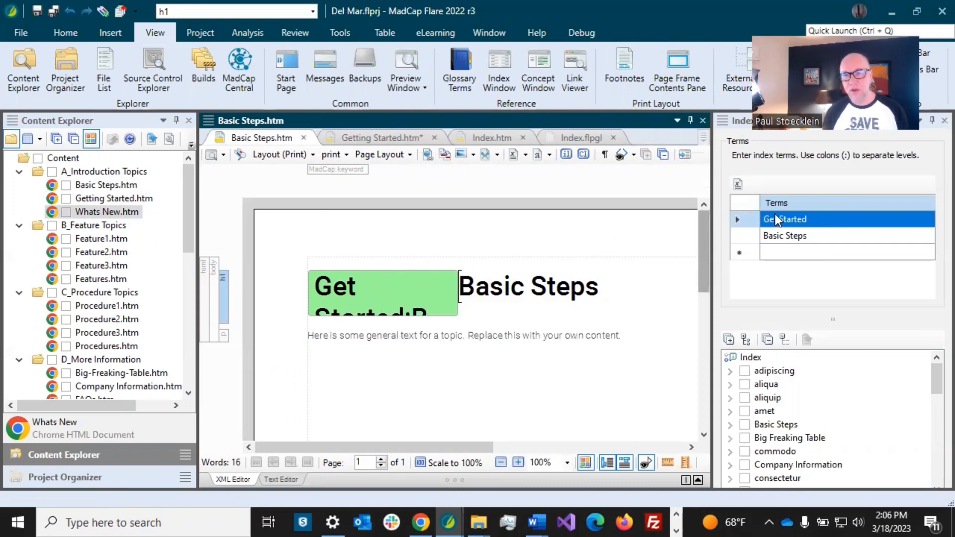
- Examine the two-level index term Get Started:Basic Steps in the Basic Steps topic and save all files
{"action": "left_click", "coordinate": [808, 219]}
{"action": "left_click", "coordinate": [813, 219]}
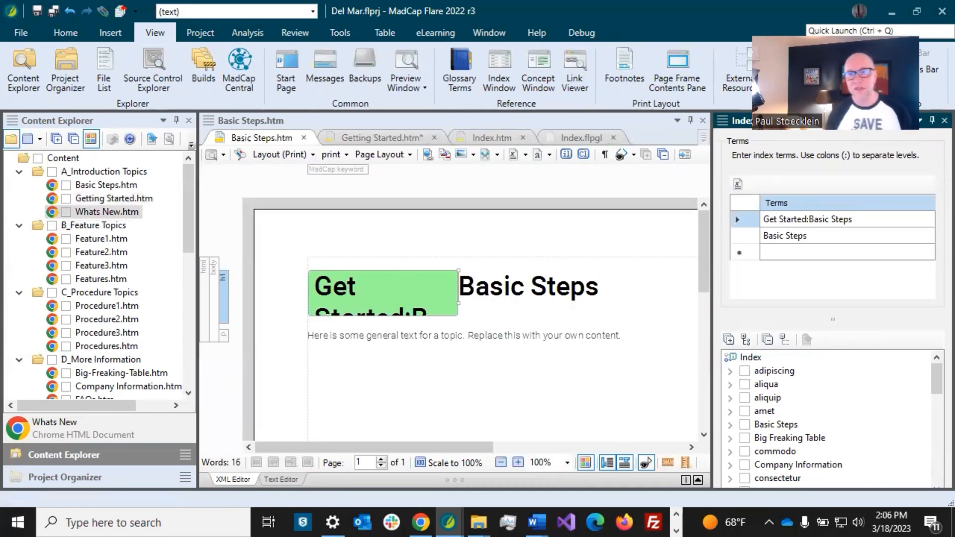
{"action": "left_click_drag", "start_coordinate": [809, 220], "coordinate": [850, 221]}
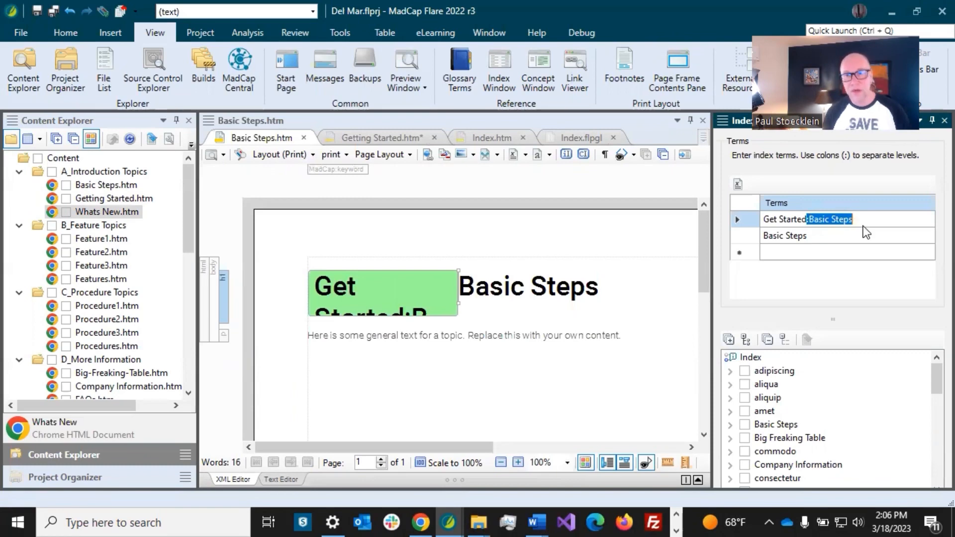
{"action": "key", "text": "Delete"}
{"action": "left_click", "coordinate": [504, 286]}
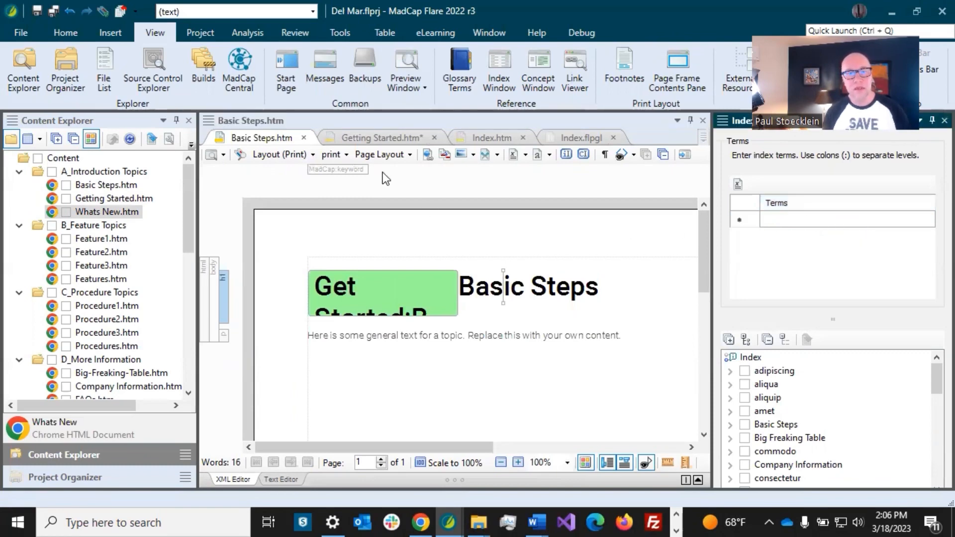
{"action": "left_click", "coordinate": [53, 11]}
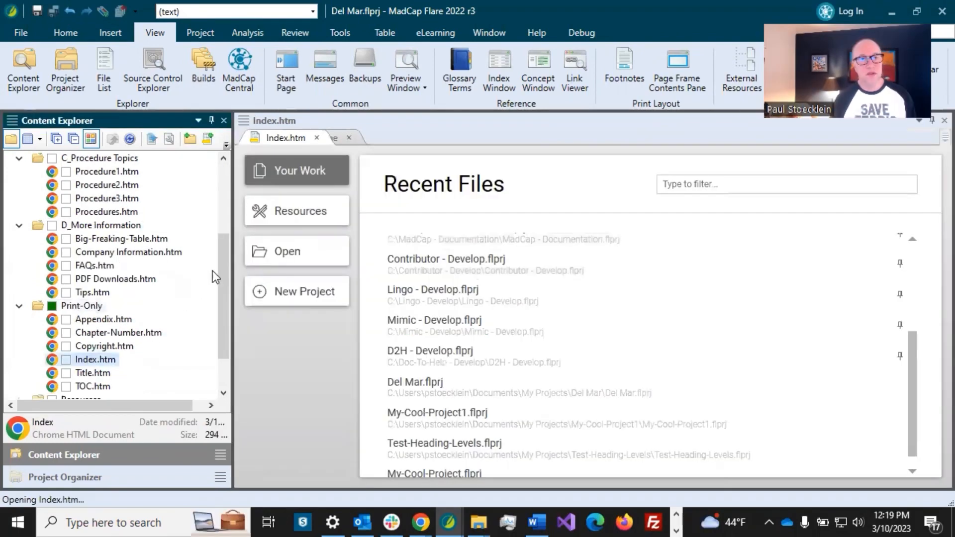
- Open the h1 style of the Index topic's heading for editing in the MainStyles.css stylesheet
{"action": "left_click", "coordinate": [377, 293]}
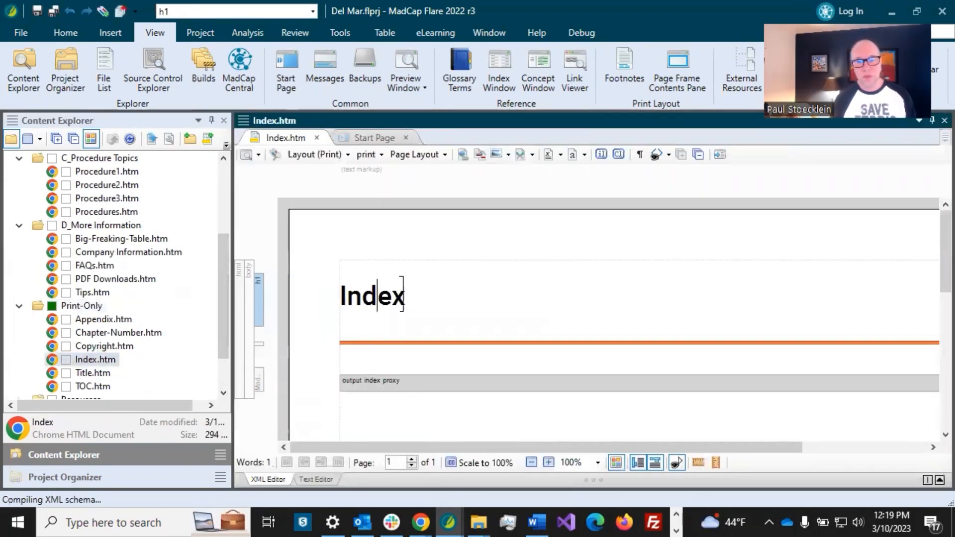
{"action": "left_click", "coordinate": [364, 293]}
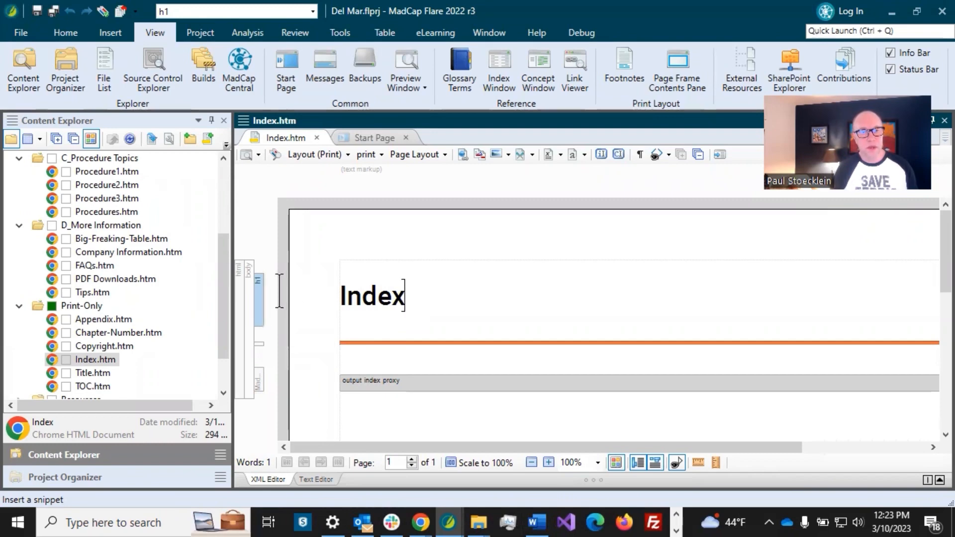
{"action": "right_click", "coordinate": [259, 296]}
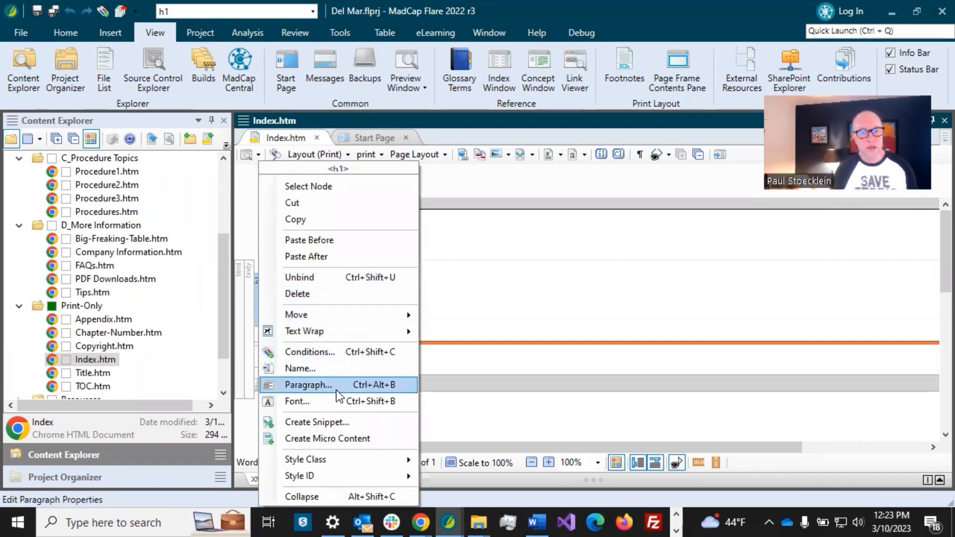
{"action": "mouse_move", "coordinate": [329, 459]}
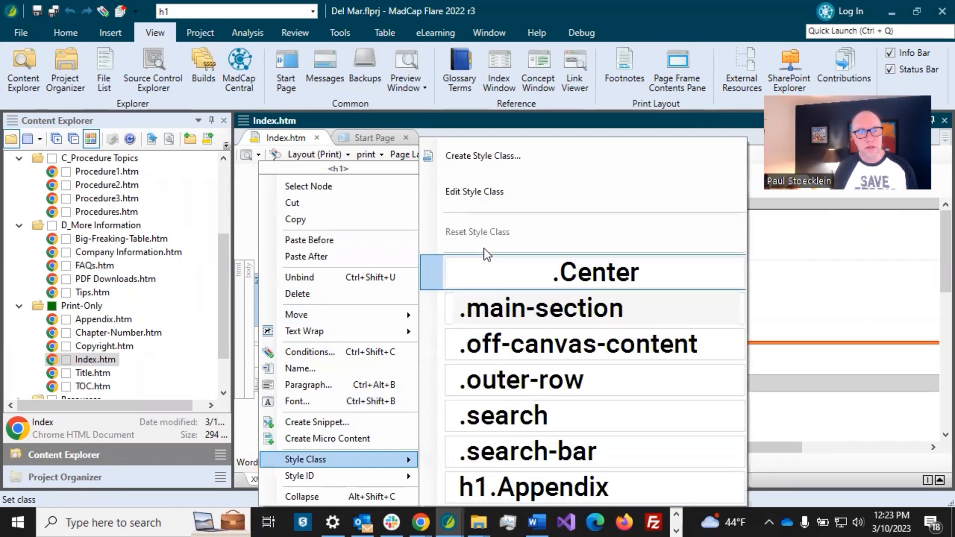
{"action": "left_click", "coordinate": [488, 189]}
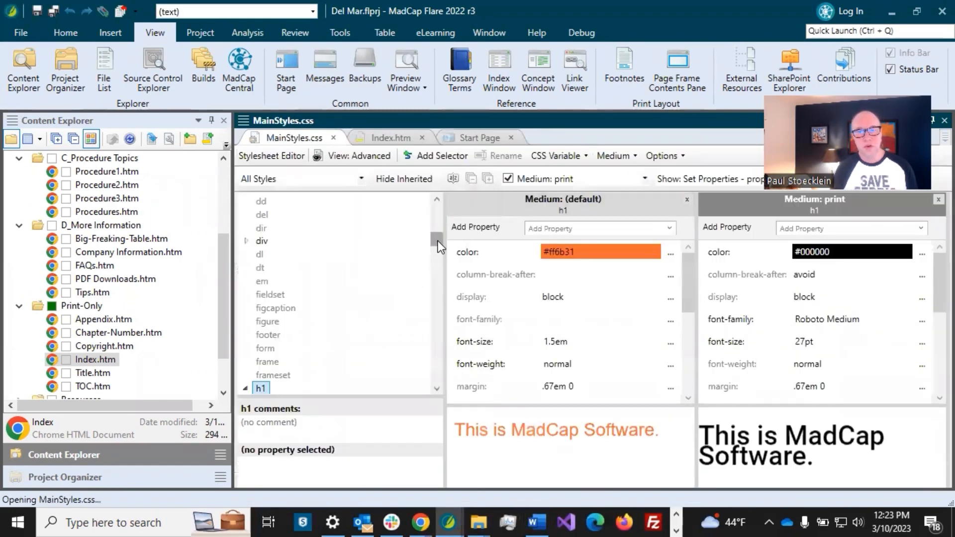
- Find the index styles among the p classes in MainStyles.css and select the IndexHeading style
{"action": "left_click_drag", "start_coordinate": [438, 241], "coordinate": [450, 364]}
{"action": "left_click", "coordinate": [246, 224]}
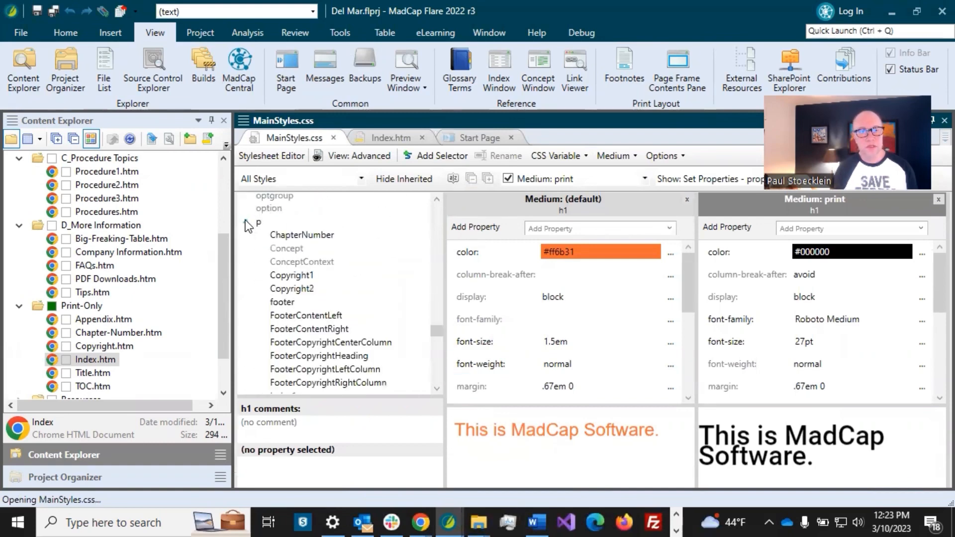
{"action": "scroll", "coordinate": [308, 276], "scroll_direction": "down", "scroll_amount": 5}
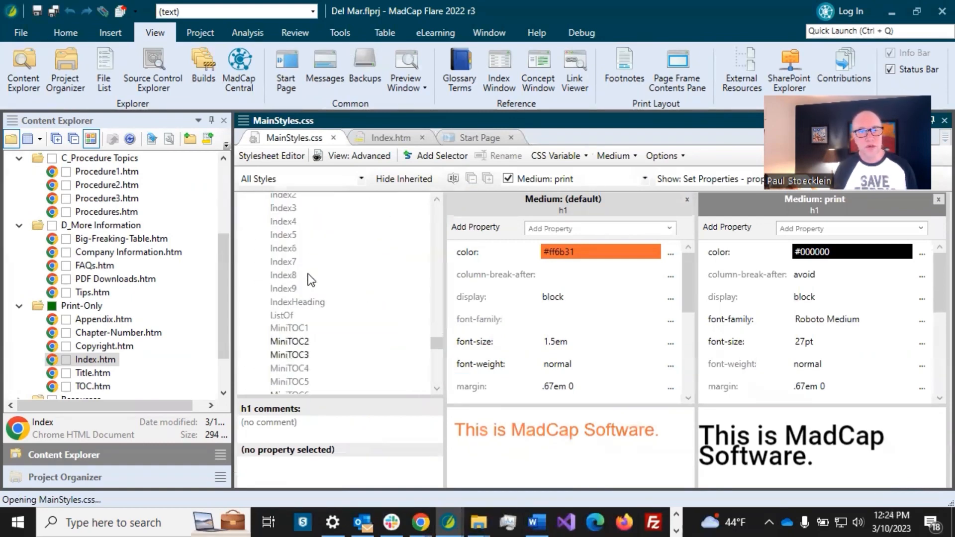
{"action": "scroll", "coordinate": [309, 274], "scroll_direction": "down", "scroll_amount": 4}
{"action": "scroll", "coordinate": [312, 272], "scroll_direction": "up", "scroll_amount": 4}
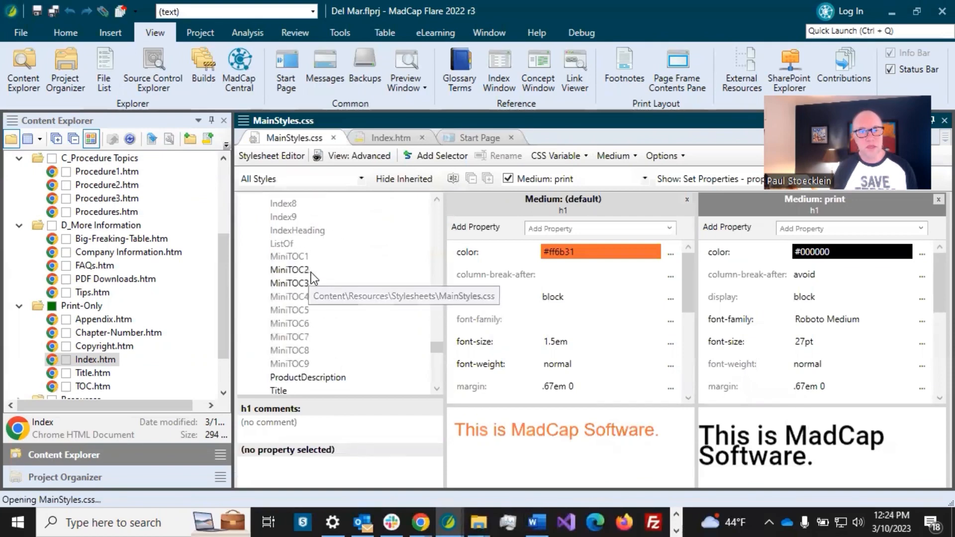
{"action": "scroll", "coordinate": [294, 267], "scroll_direction": "up", "scroll_amount": 4}
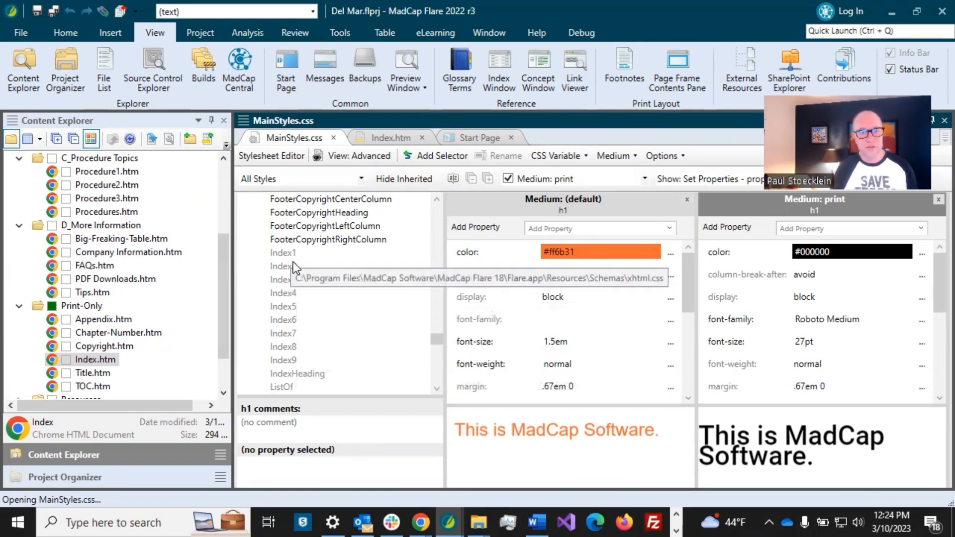
{"action": "left_click", "coordinate": [301, 375]}
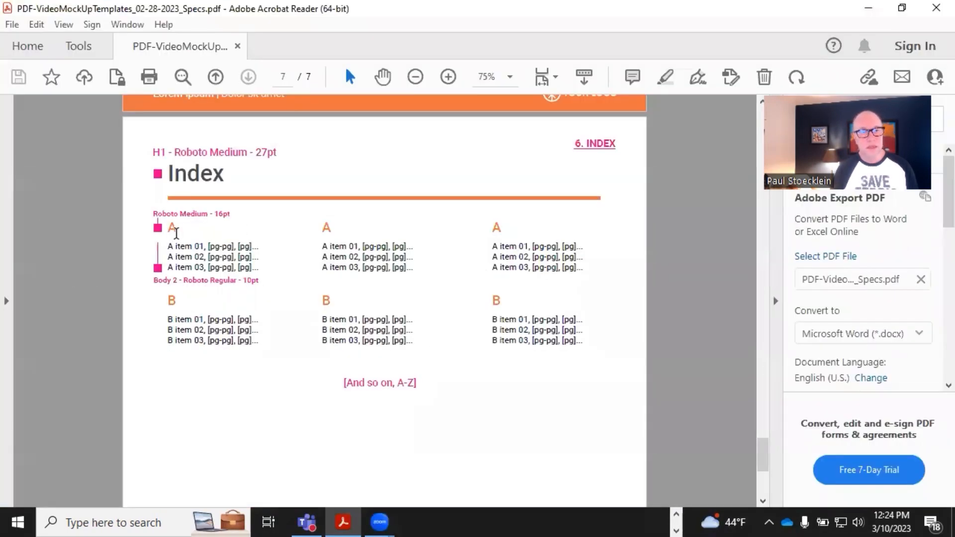
- Switch to Adobe Acrobat Reader, check the title and letter heading specifications on the mock-up's Index page, and return to the stylesheet
{"action": "double_click", "coordinate": [172, 228]}
{"action": "double_click", "coordinate": [185, 177]}
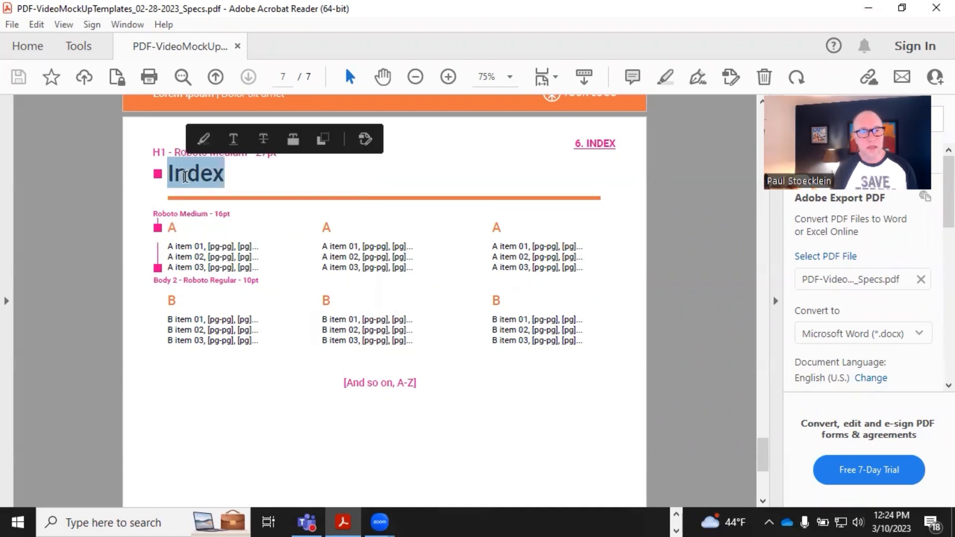
{"action": "left_click_drag", "start_coordinate": [186, 223], "coordinate": [169, 225]}
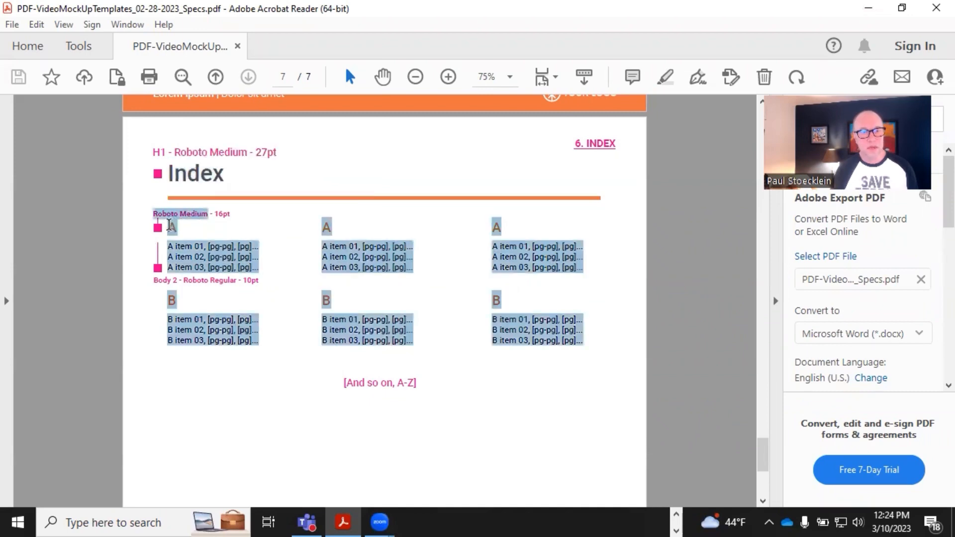
{"action": "double_click", "coordinate": [176, 227]}
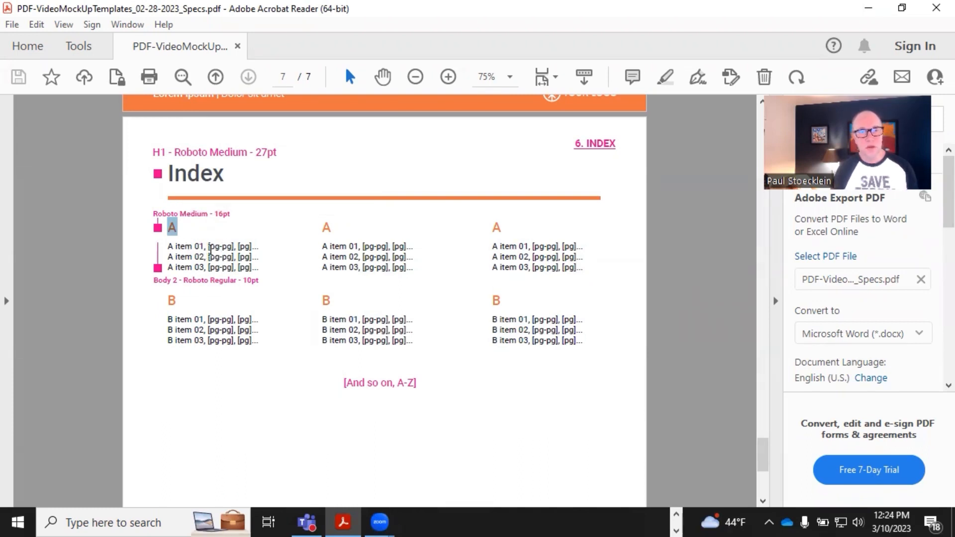
{"action": "left_click", "coordinate": [875, 14]}
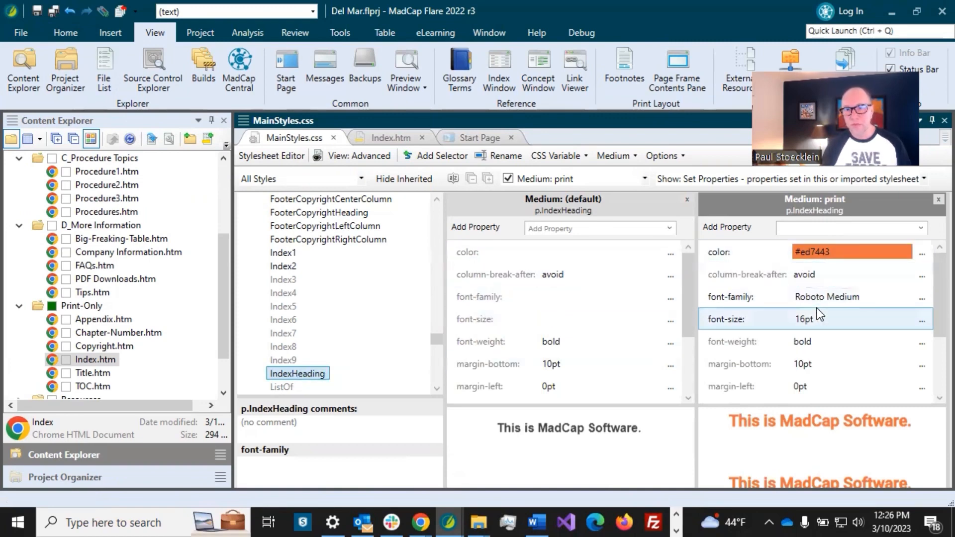
- Review the print-medium properties of the IndexHeading style, from colour and font settings to heading format and alignment
{"action": "left_click", "coordinate": [806, 319]}
{"action": "scroll", "coordinate": [807, 322], "scroll_direction": "down", "scroll_amount": 3}
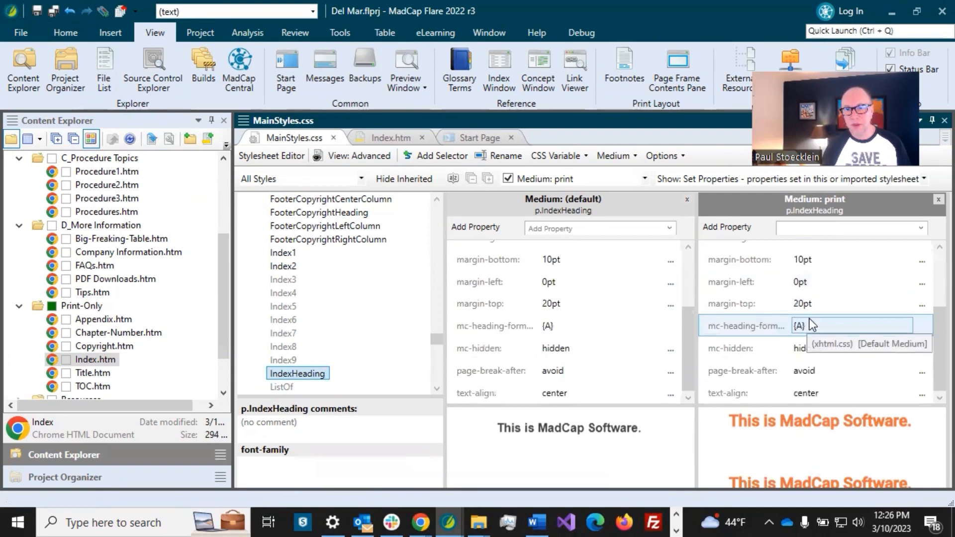
{"action": "scroll", "coordinate": [810, 319], "scroll_direction": "up", "scroll_amount": 3}
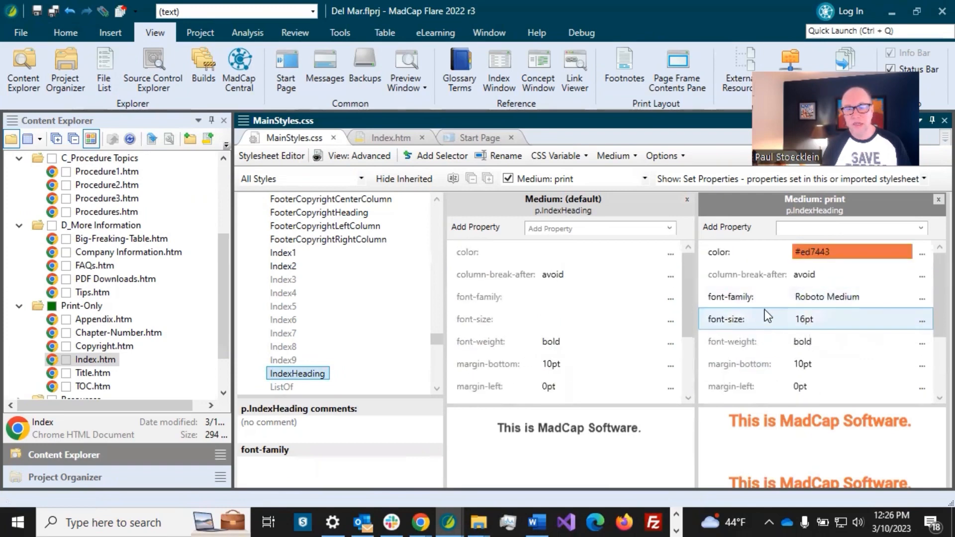
- Review the print-medium properties of the Index1 and Index2 styles, and consult the annotated print index example in Flare's online help in the browser
{"action": "left_click", "coordinate": [305, 256]}
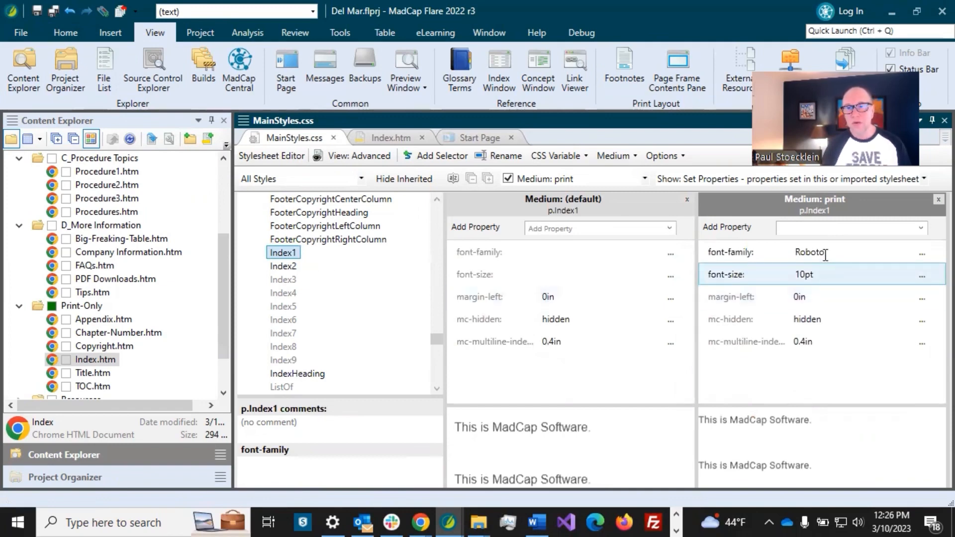
{"action": "left_click", "coordinate": [283, 268]}
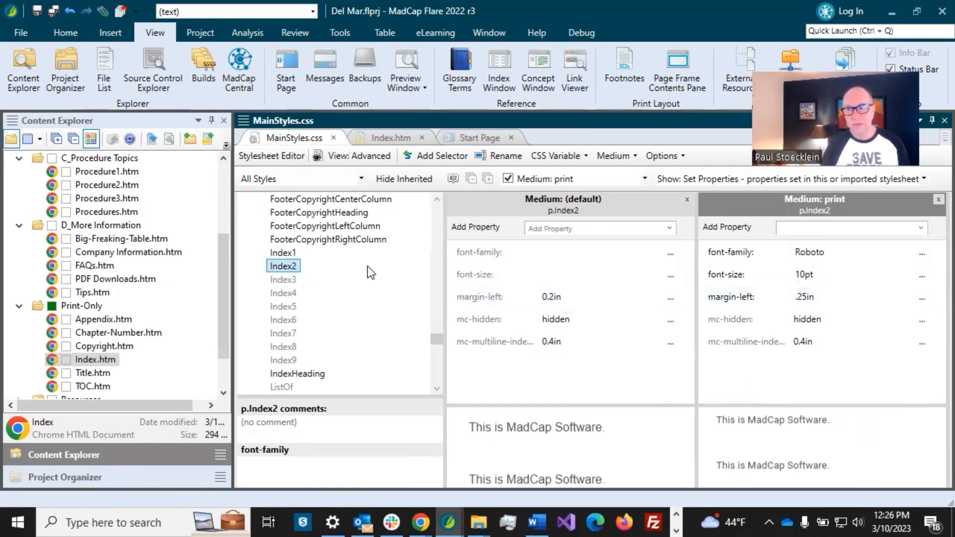
{"action": "key", "text": "alt+Tab"}
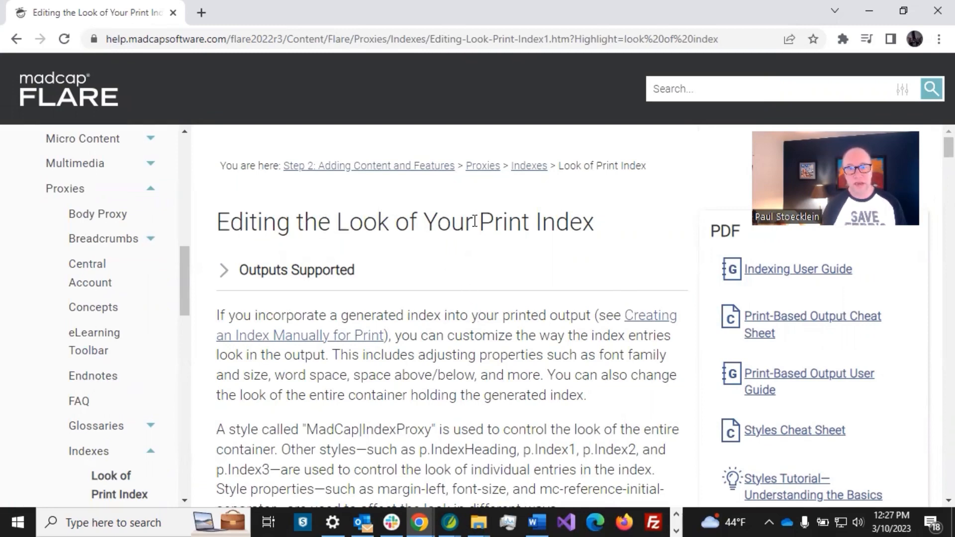
{"action": "scroll", "coordinate": [467, 318], "scroll_direction": "down", "scroll_amount": 6}
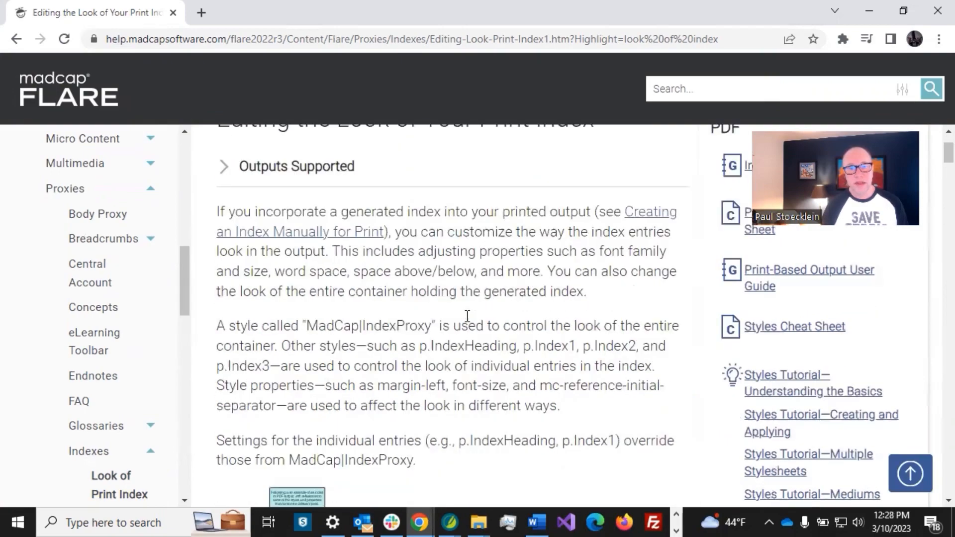
{"action": "left_click", "coordinate": [314, 290]}
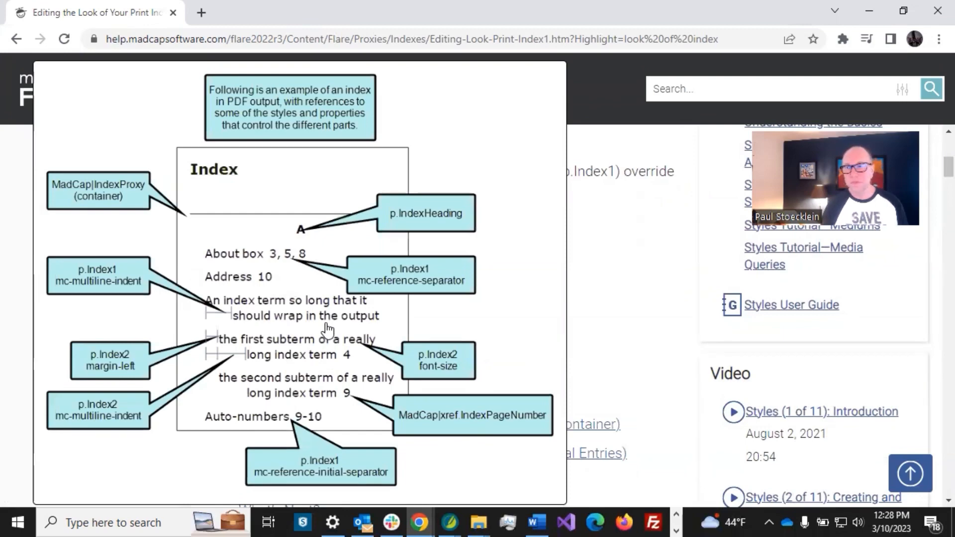
{"action": "key", "text": "alt+Tab"}
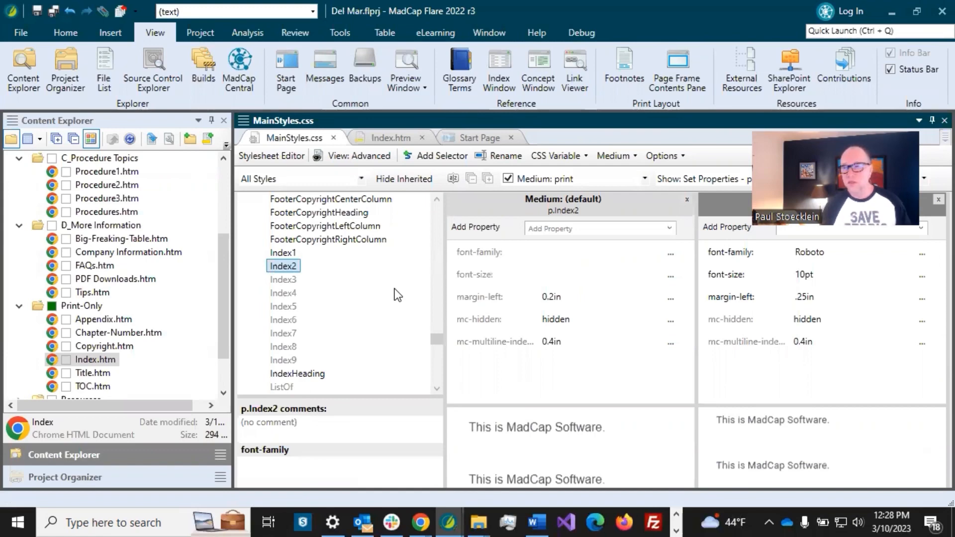
- Display the Index.htm topic with the First page of the Index.flpgl page layout
{"action": "left_click", "coordinate": [386, 139]}
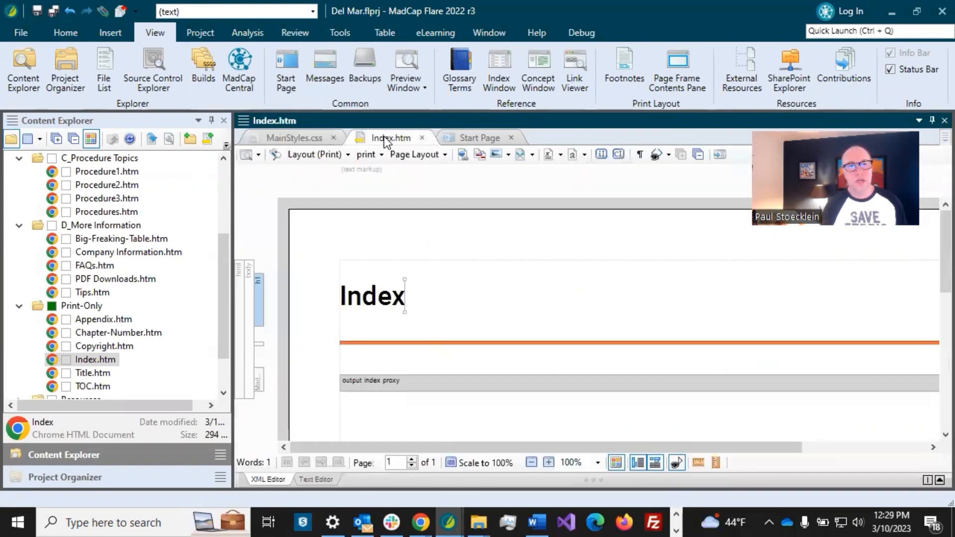
{"action": "left_click", "coordinate": [438, 155]}
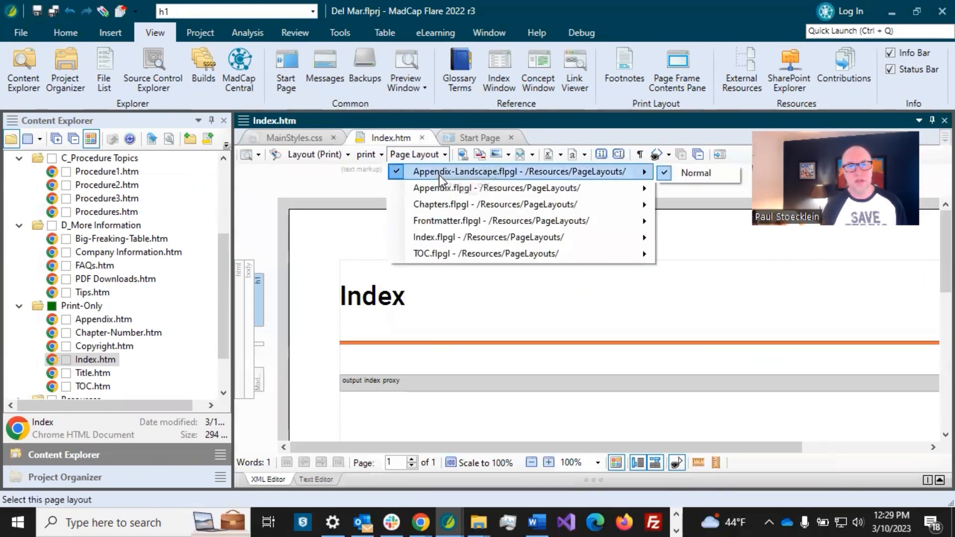
{"action": "mouse_move", "coordinate": [469, 237]}
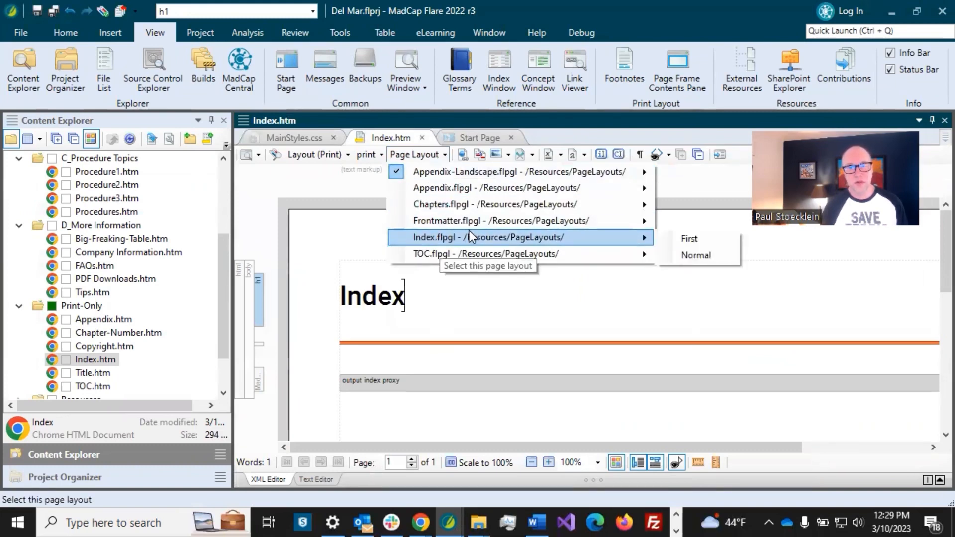
{"action": "left_click", "coordinate": [691, 239]}
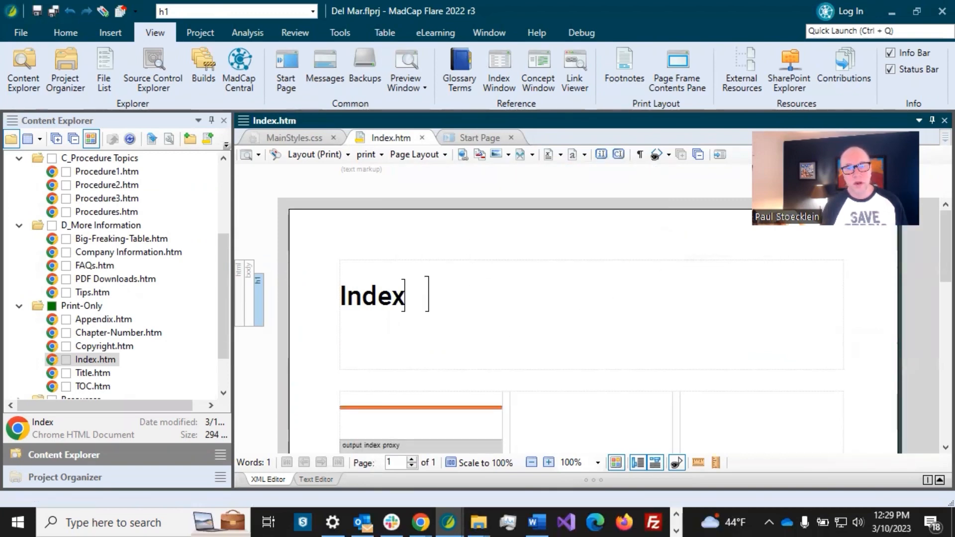
{"action": "left_click", "coordinate": [400, 298]}
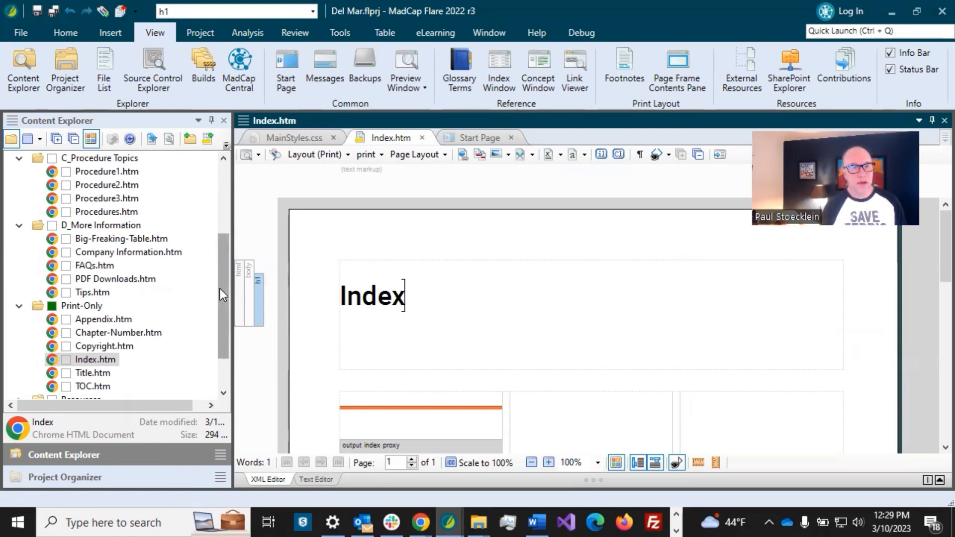
- Open the Index.flpgl page layout and lower the top edge of the three-column frame slightly
{"action": "left_click_drag", "start_coordinate": [220, 288], "coordinate": [220, 345]}
{"action": "left_click", "coordinate": [19, 346]}
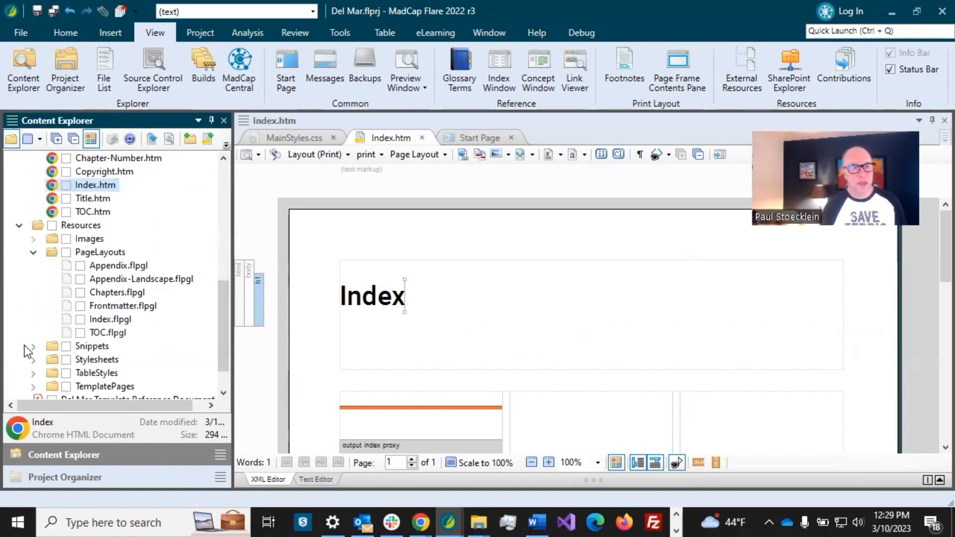
{"action": "double_click", "coordinate": [115, 319]}
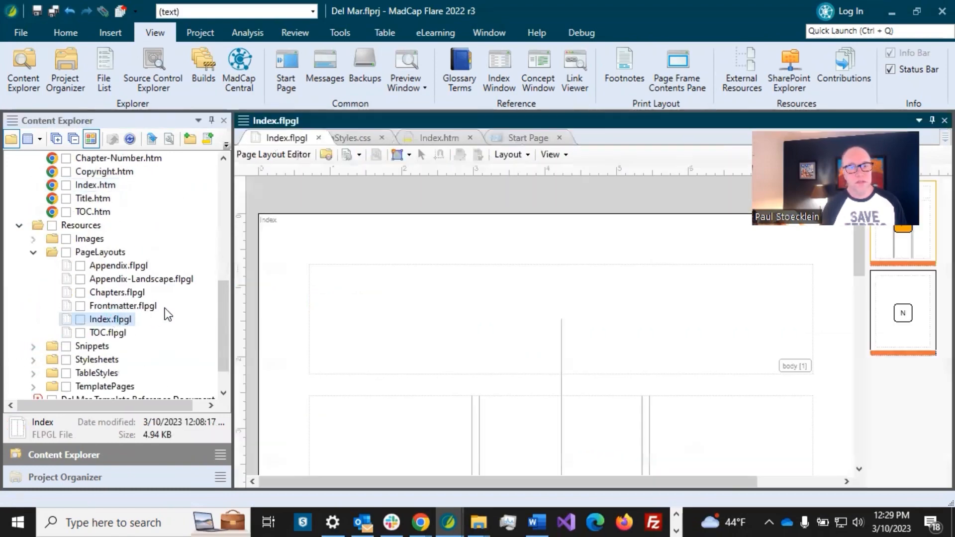
{"action": "left_click", "coordinate": [556, 403]}
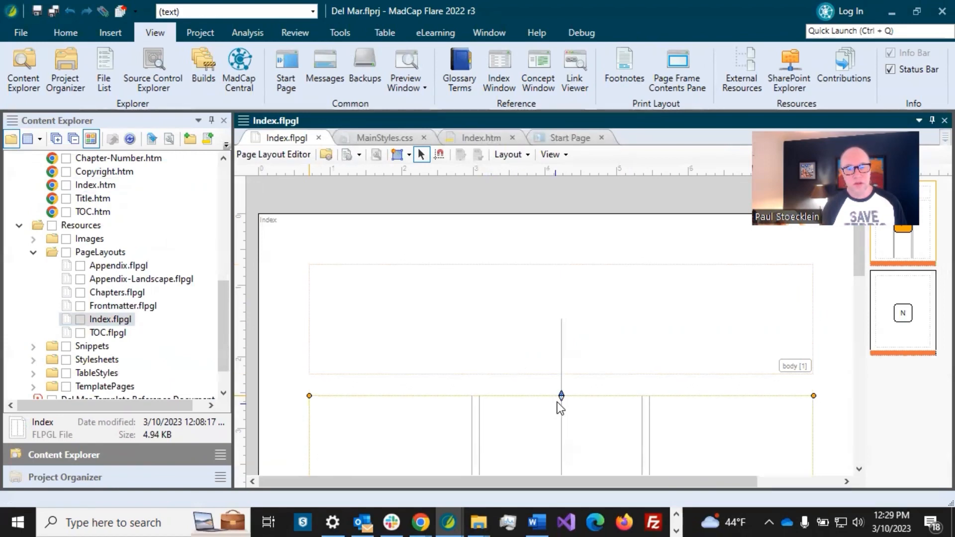
{"action": "left_click_drag", "start_coordinate": [561, 394], "coordinate": [561, 411]}
- Extend the single-column title frame downward to just above the three-column frame and save the page layout
{"action": "left_click", "coordinate": [542, 353]}
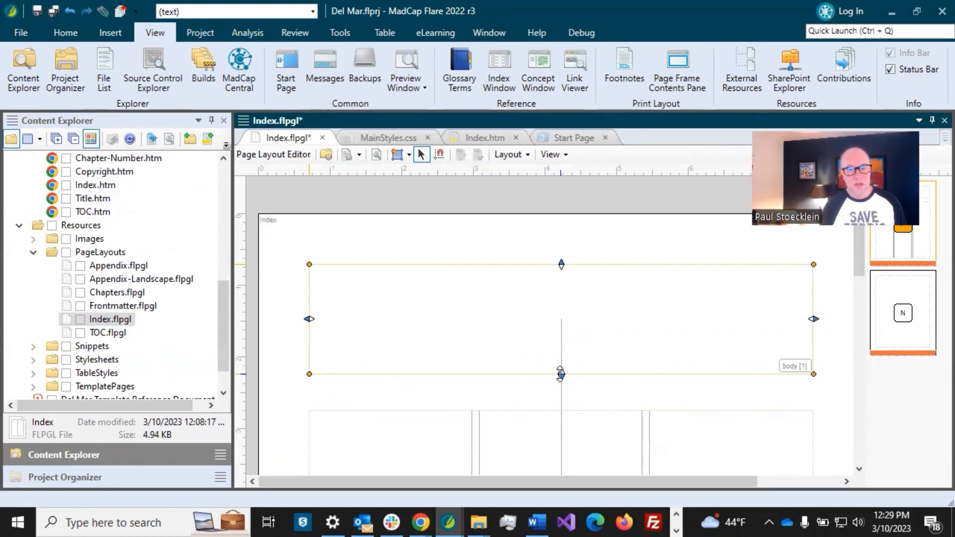
{"action": "left_click_drag", "start_coordinate": [560, 373], "coordinate": [560, 393]}
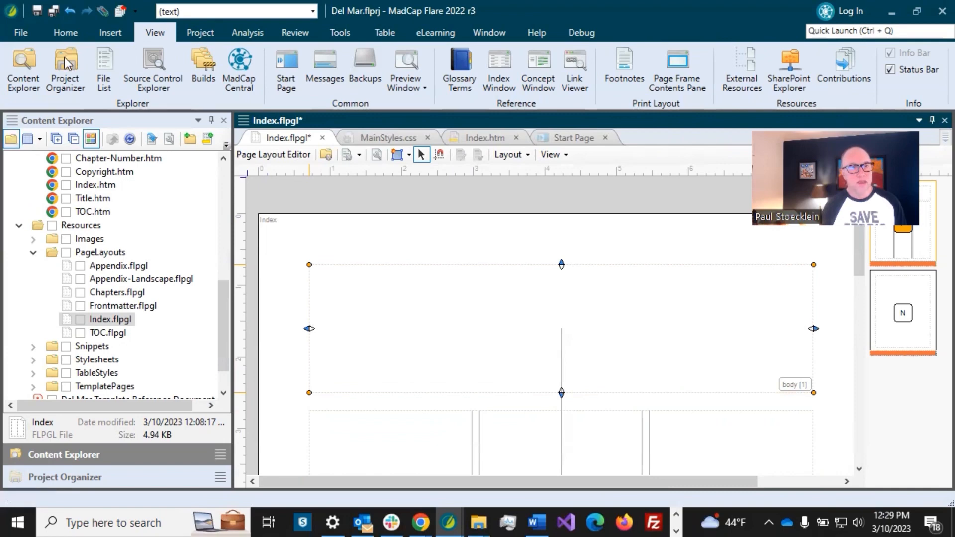
{"action": "left_click", "coordinate": [37, 12]}
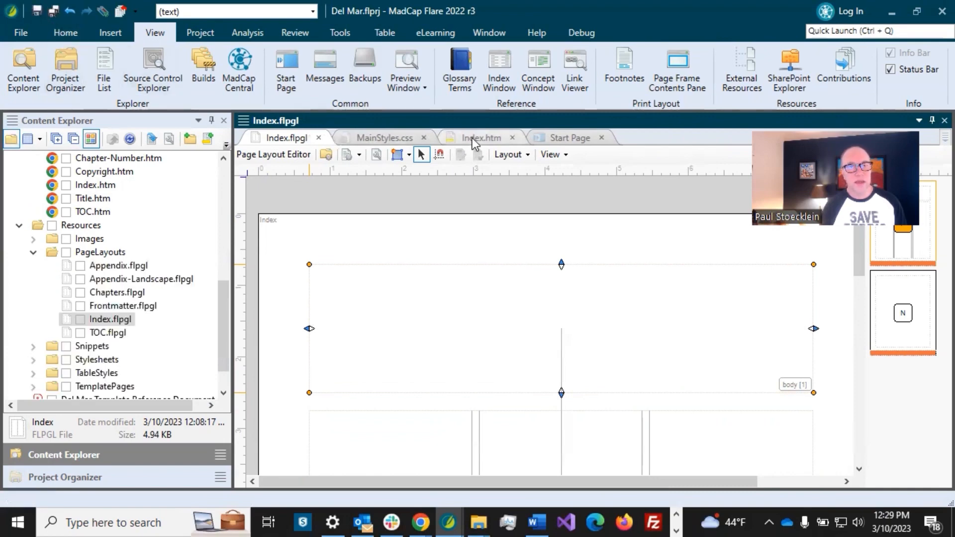
- Return to the Index.htm topic and check how the heading, orange rule and index proxy sit in the resized frames
{"action": "left_click", "coordinate": [480, 138]}
{"action": "left_click", "coordinate": [438, 293]}
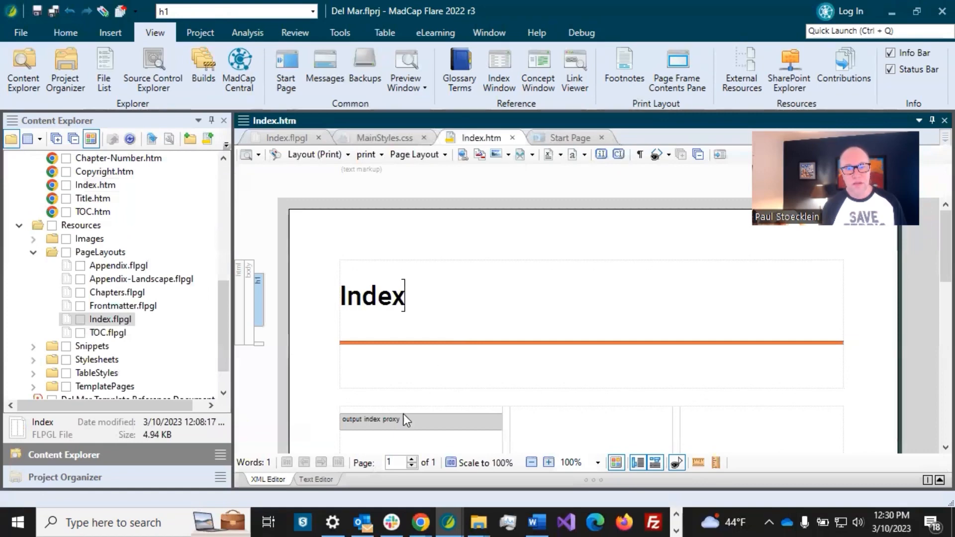
{"action": "scroll", "coordinate": [411, 426], "scroll_direction": "down", "scroll_amount": 2}
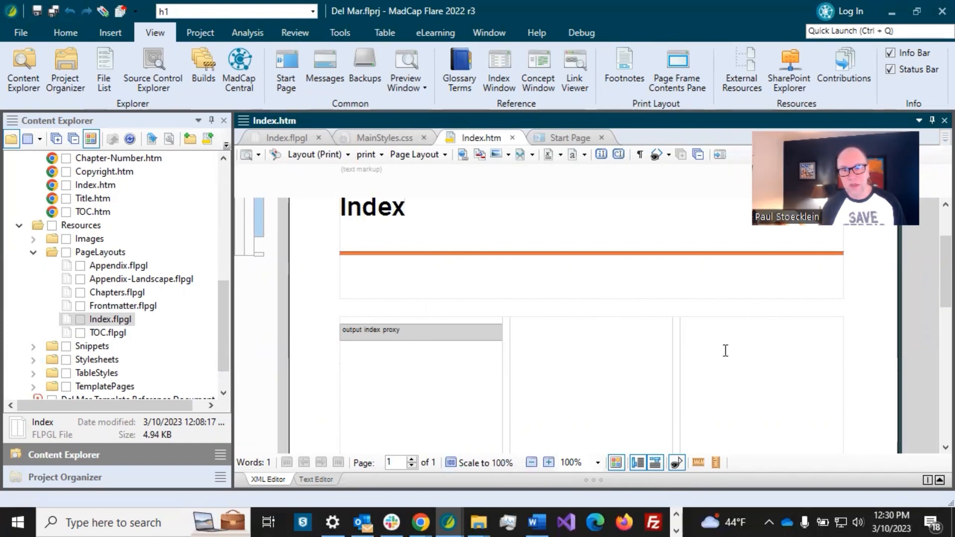
{"action": "scroll", "coordinate": [591, 274], "scroll_direction": "up", "scroll_amount": 3}
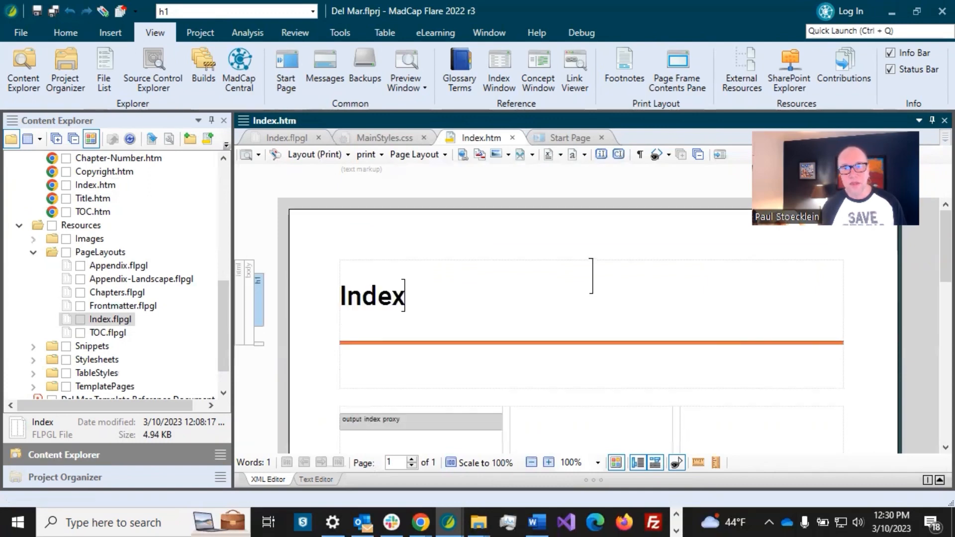